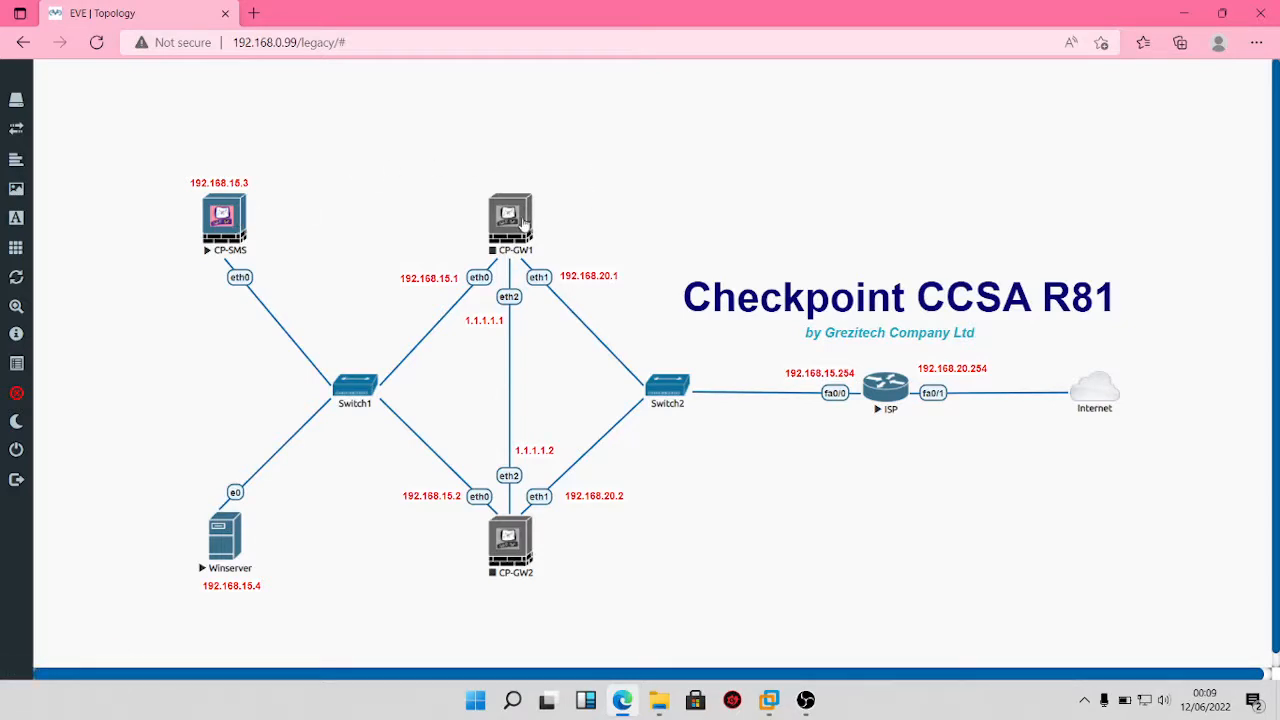
Step: Start the CP-GW1 node and open its console in the VNC viewer
right_click(509, 224)
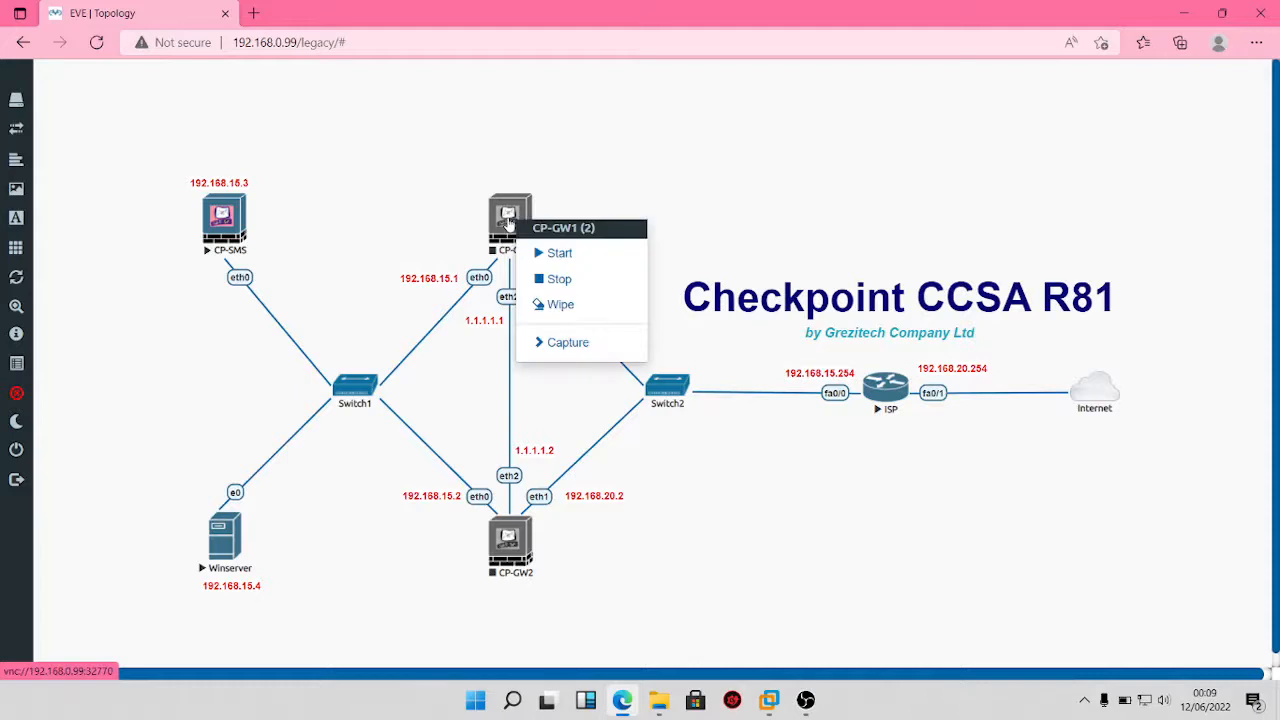
click(555, 253)
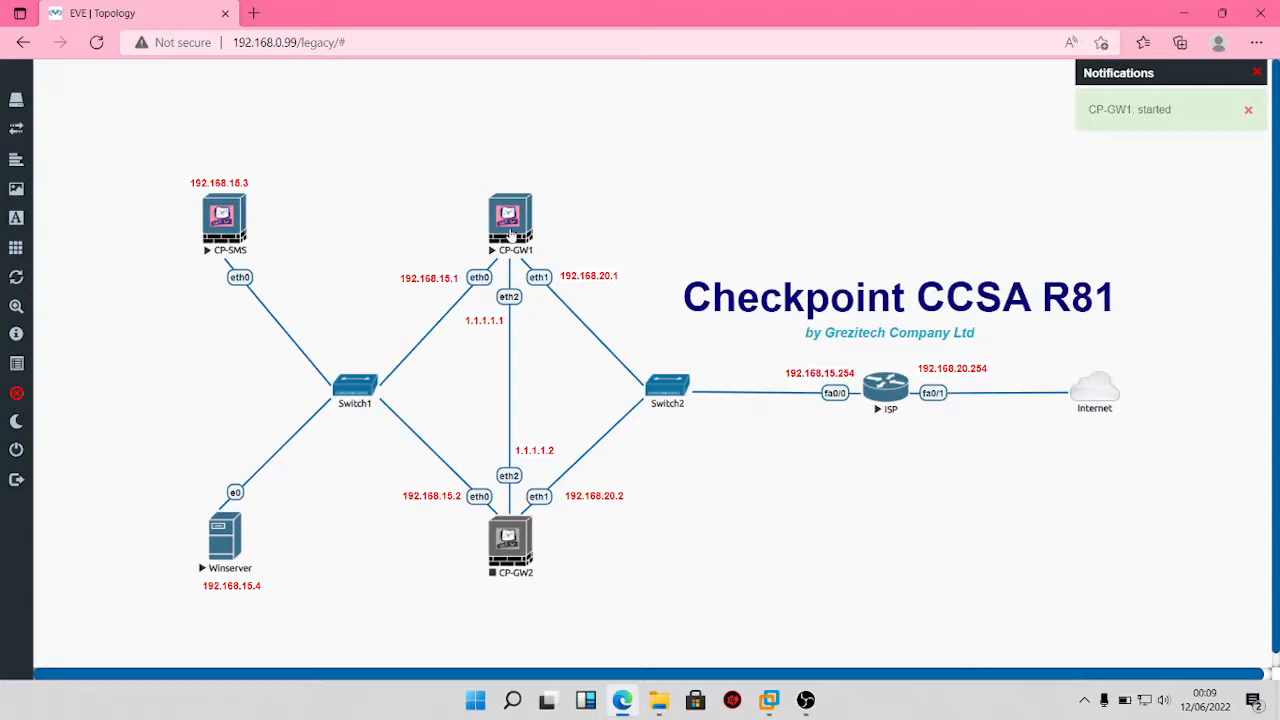
click(510, 232)
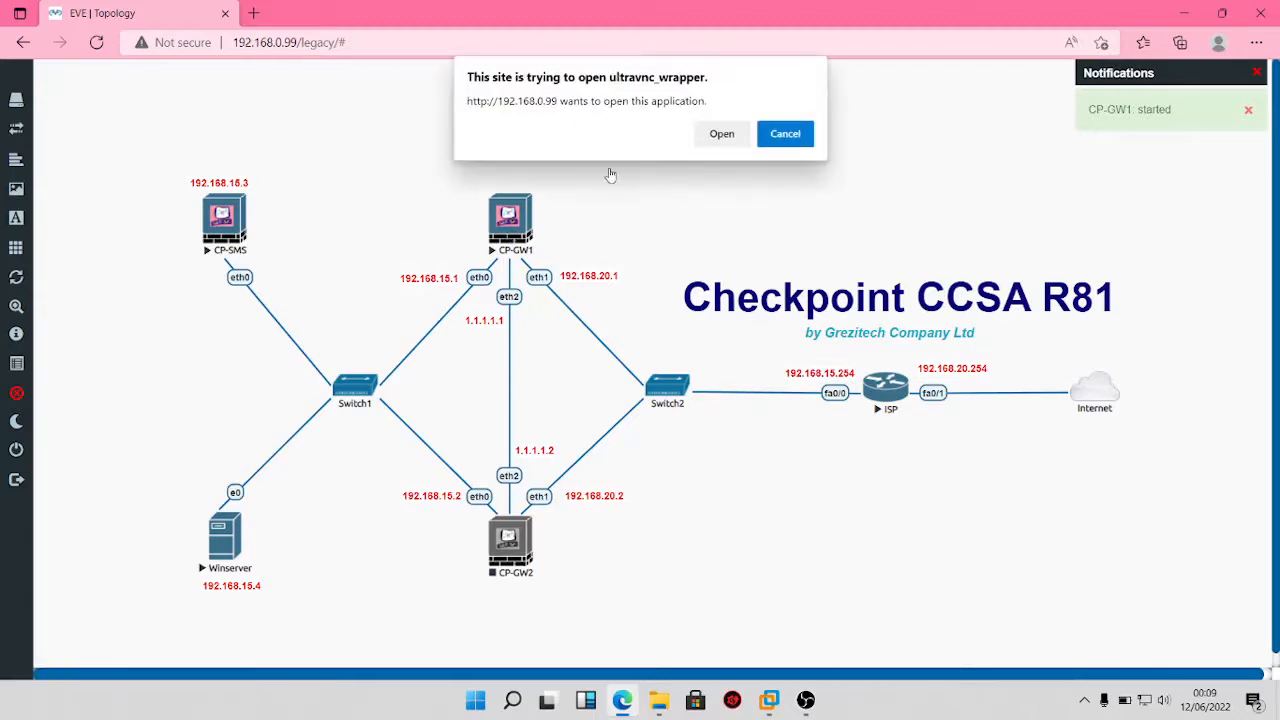
click(713, 139)
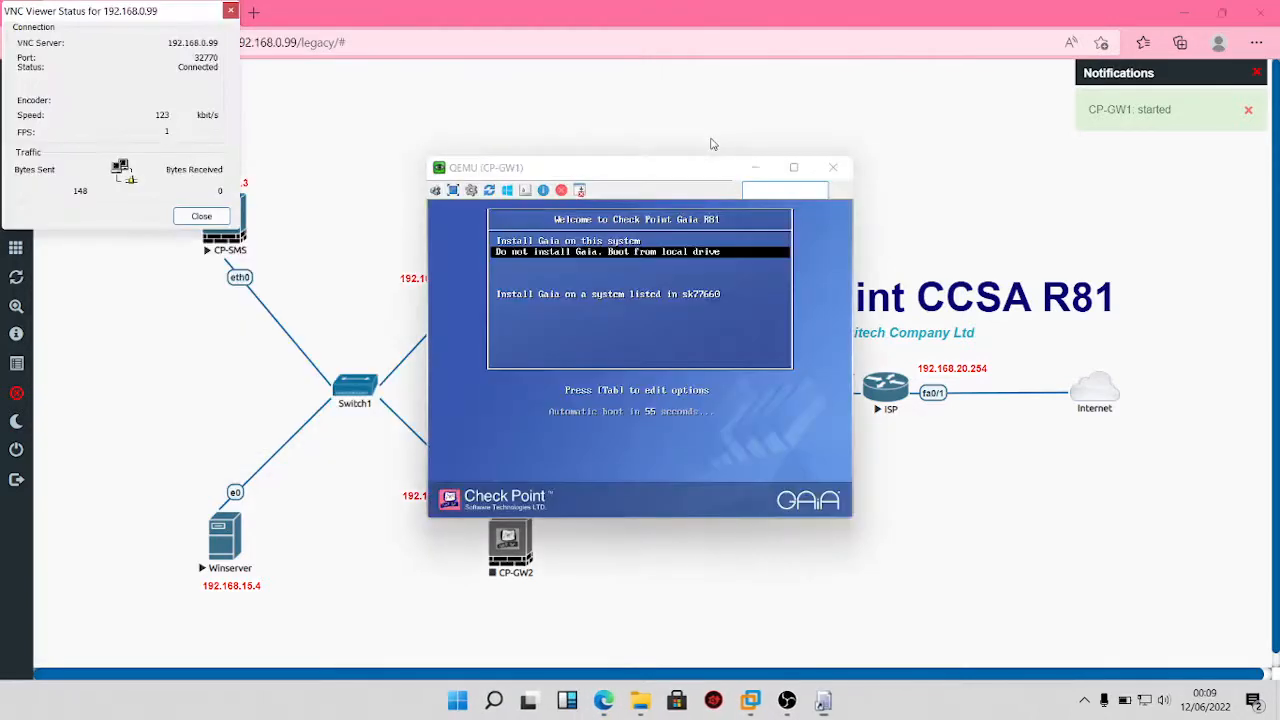
Step: Halt auto-boot on 'Install Gaia on this system' and dismiss the VNC status window
click(654, 182)
key(Up)
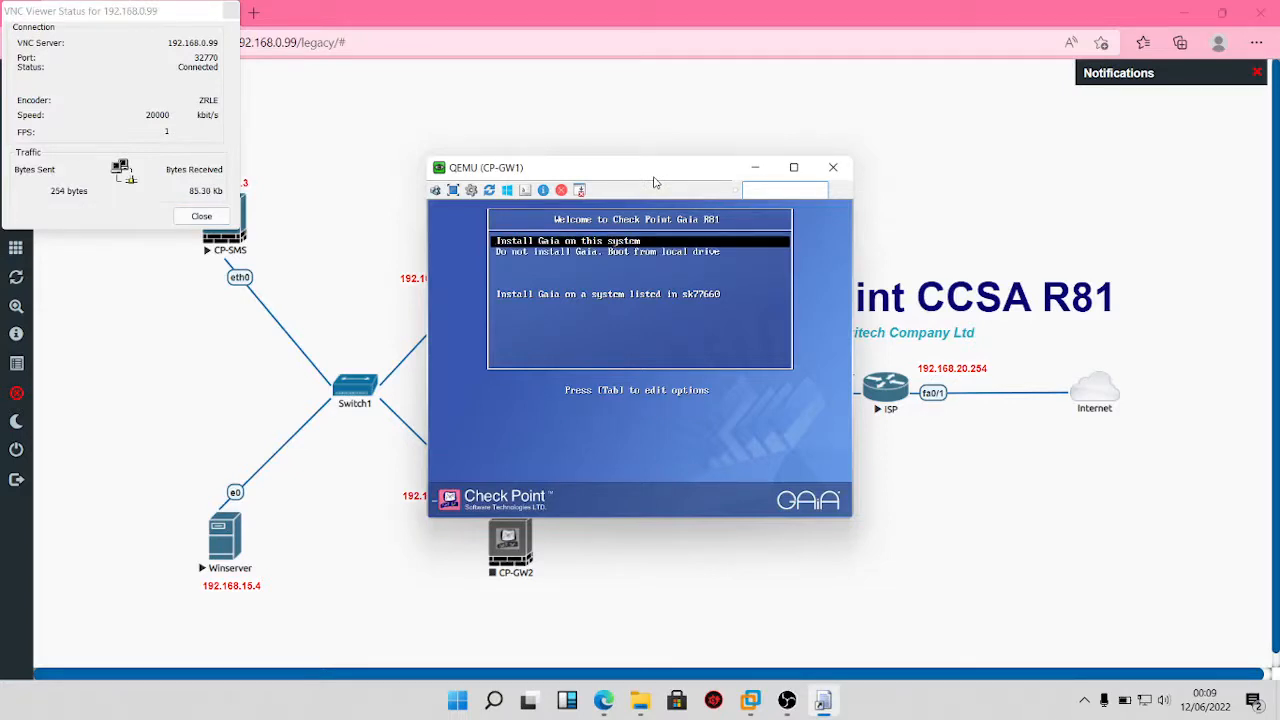
click(186, 219)
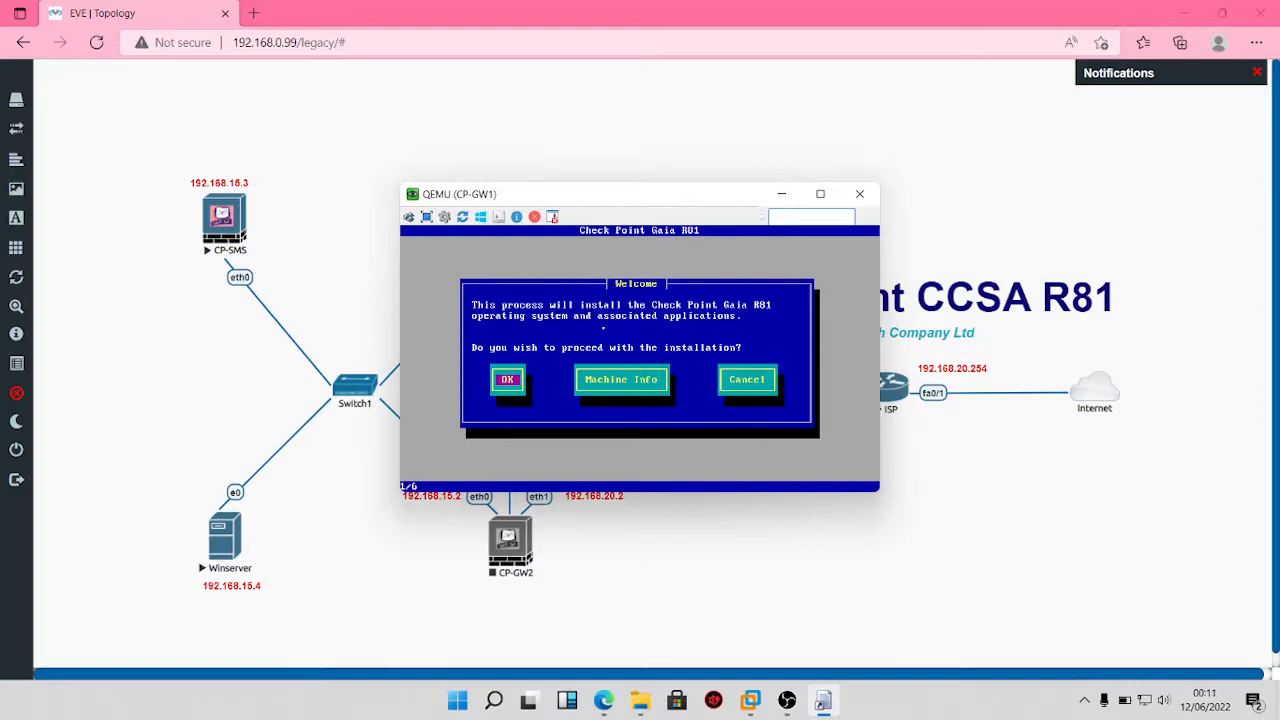
Step: Proceed past the Gaia welcome screen, keep the US keyboard, and accept default partition sizes
key(Tab)
key(shift+Tab)
key(Return)
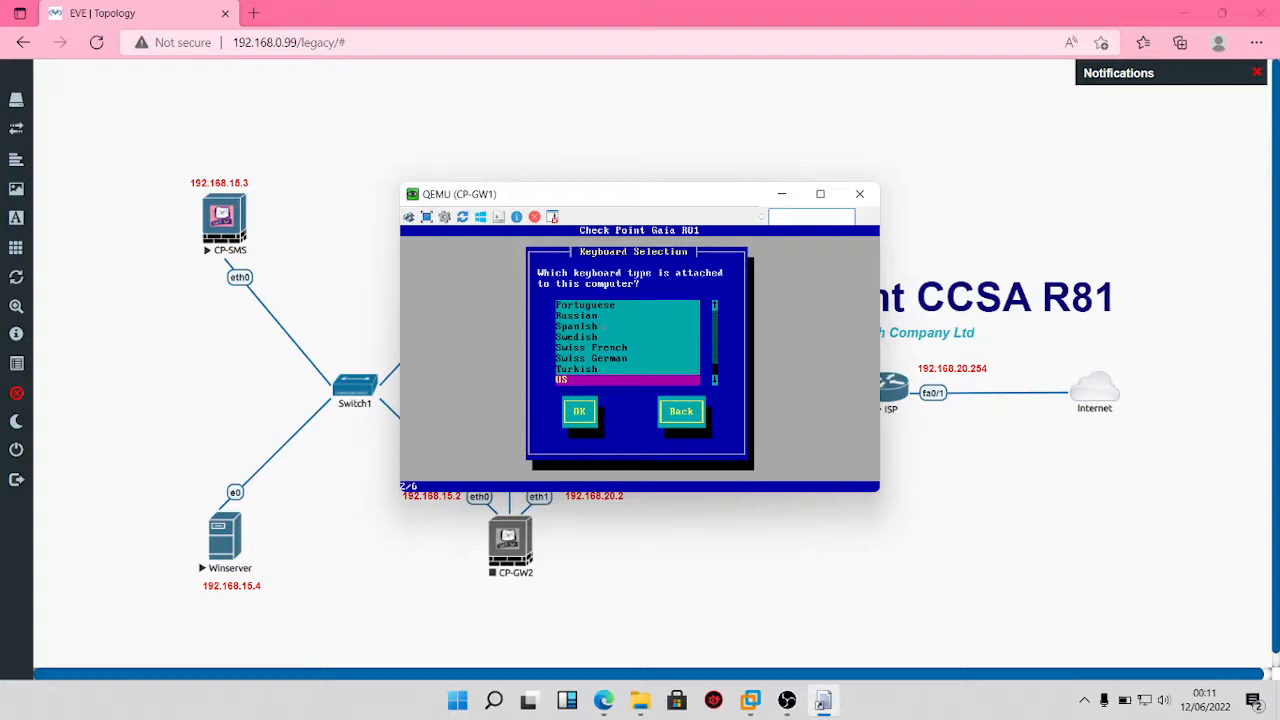
key(Tab)
key(Tab)
key(Tab)
key(Tab)
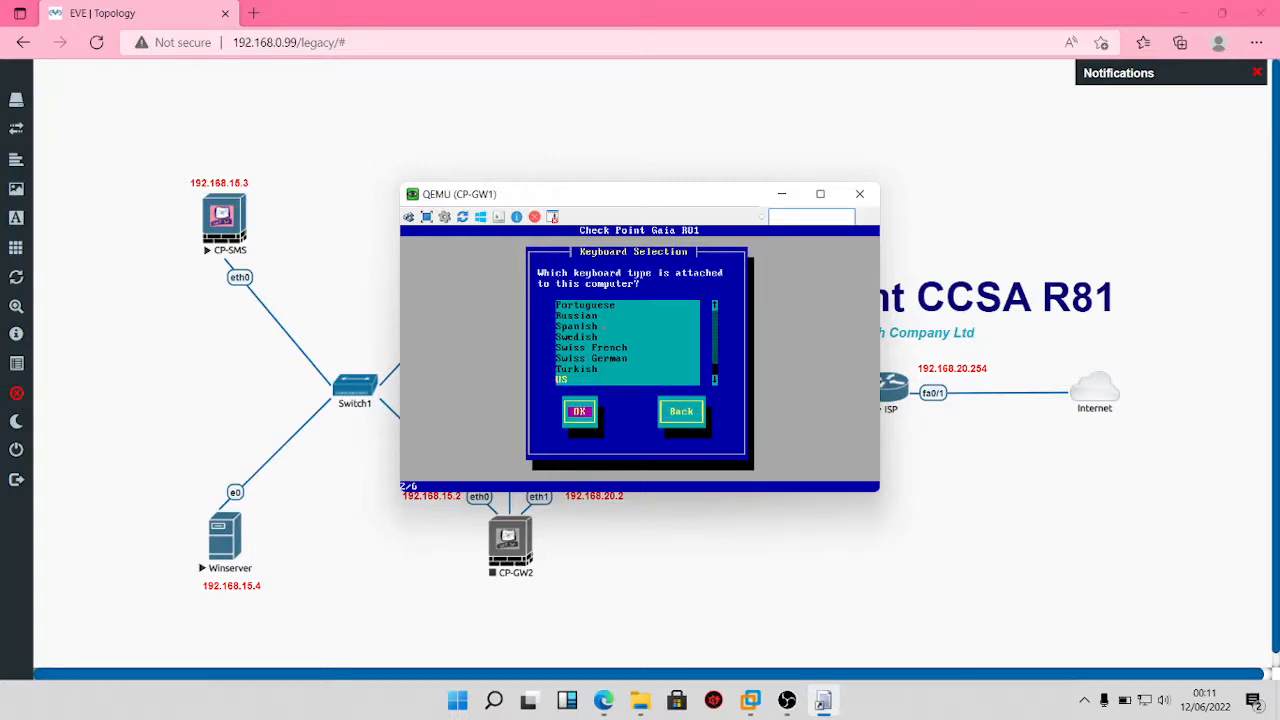
key(Return)
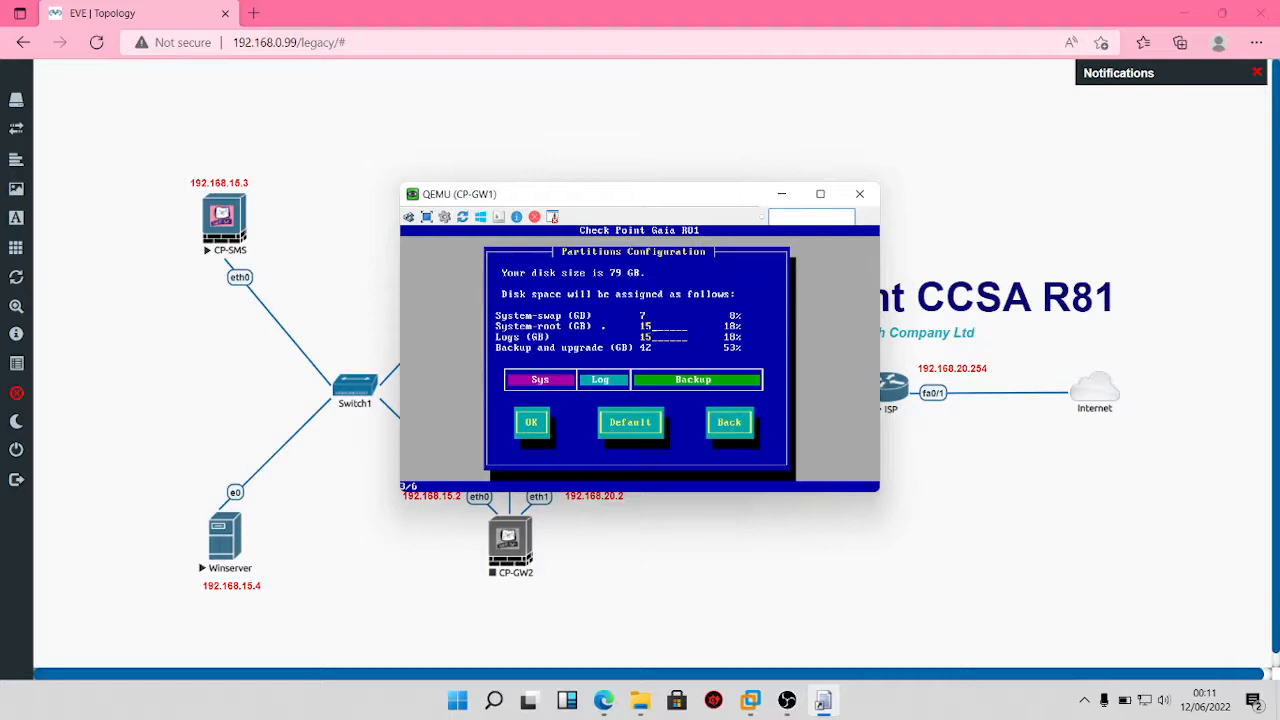
key(Tab)
key(Return)
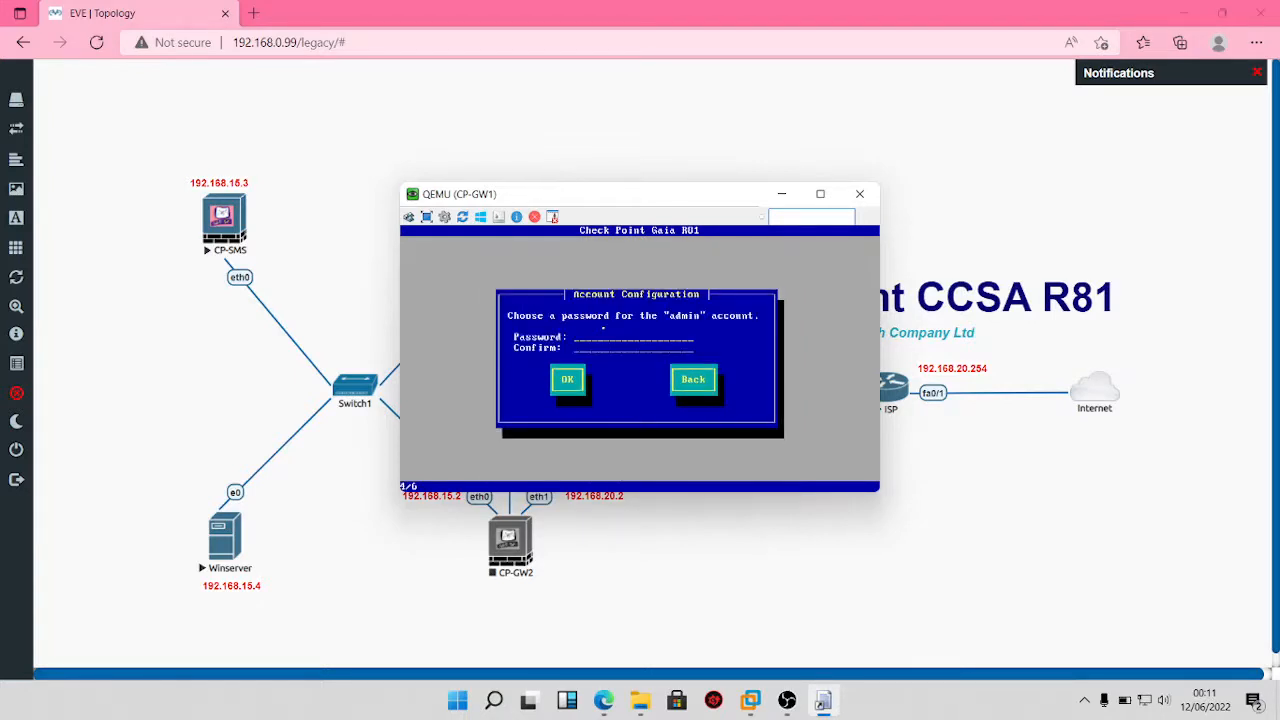
Step: Enter the admin account password in both Password and Confirm fields and submit it
text(admi)
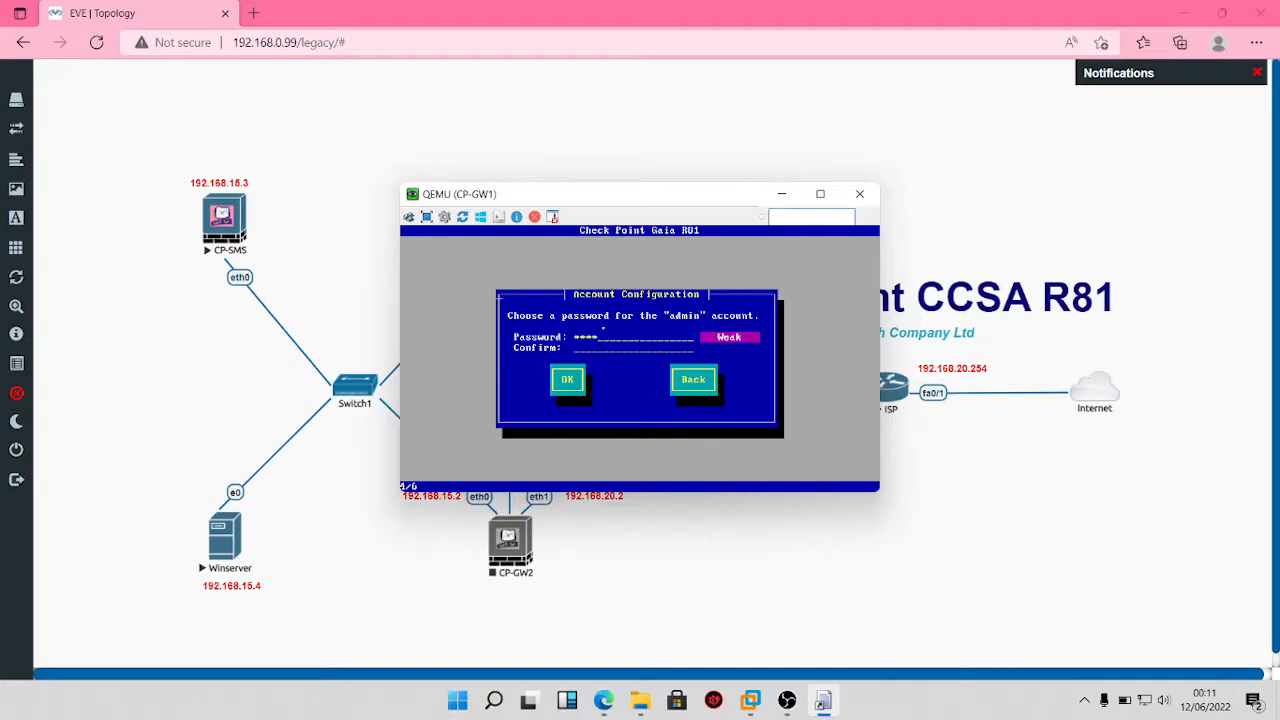
text(n123admi)
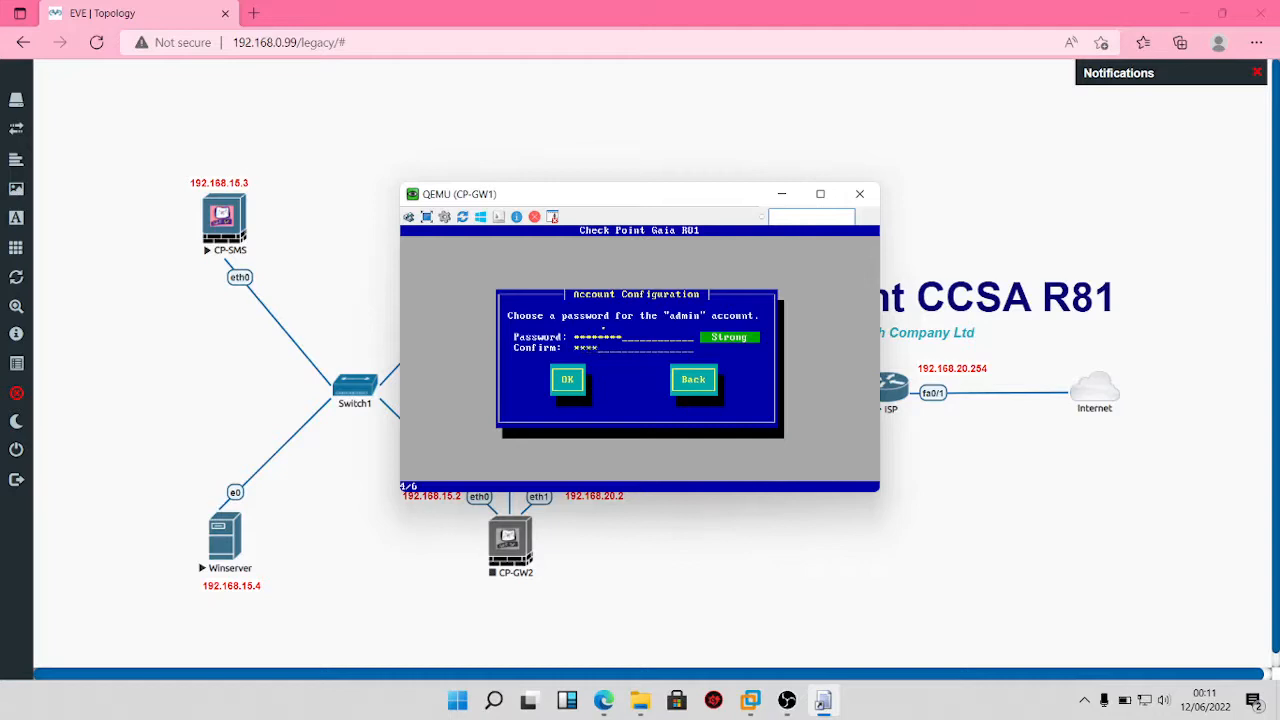
text(n123)
key(Tab)
key(Return)
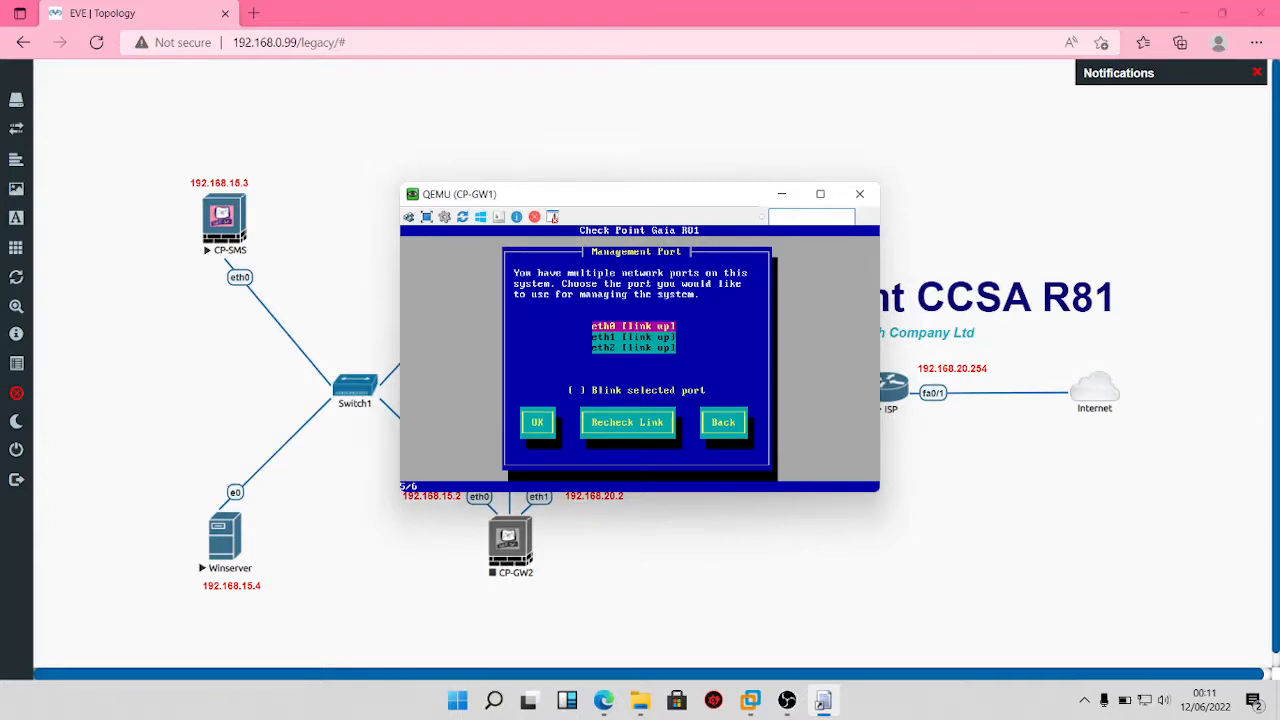
Step: Reposition the CP-GW1 console window to the right so the lab topology remains visible
drag(637, 194, 875, 165)
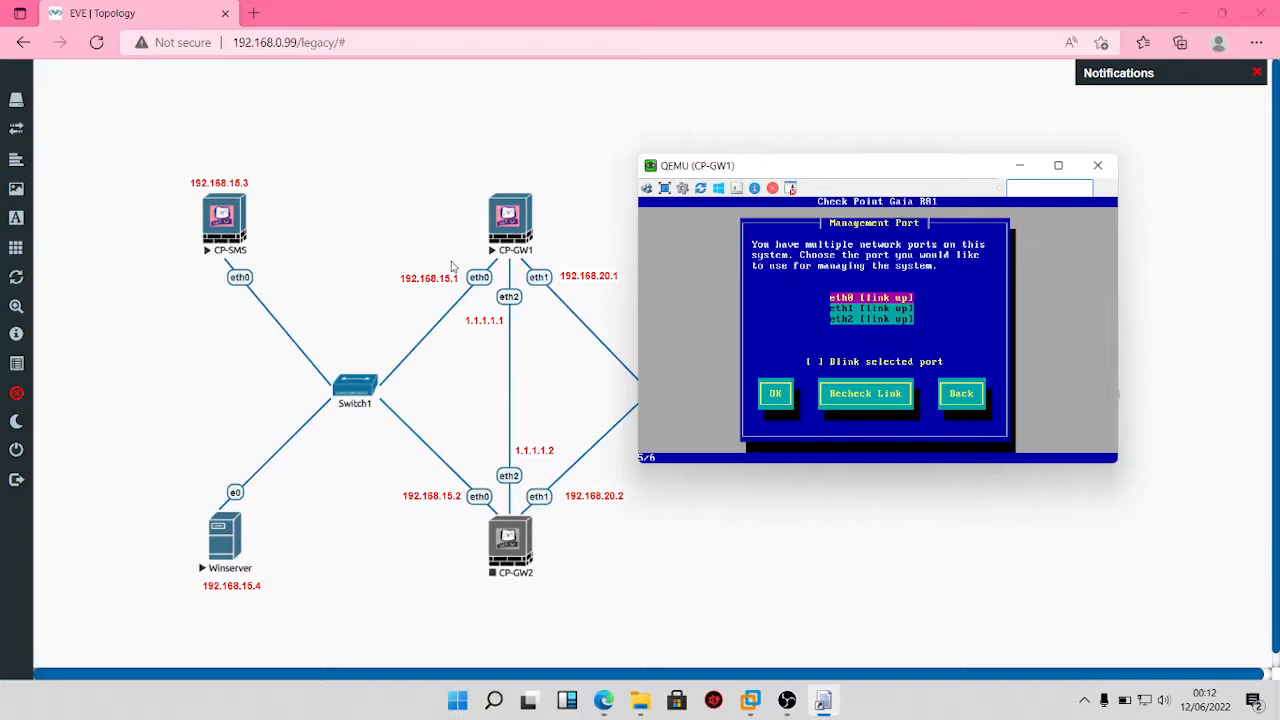
double_click(857, 166)
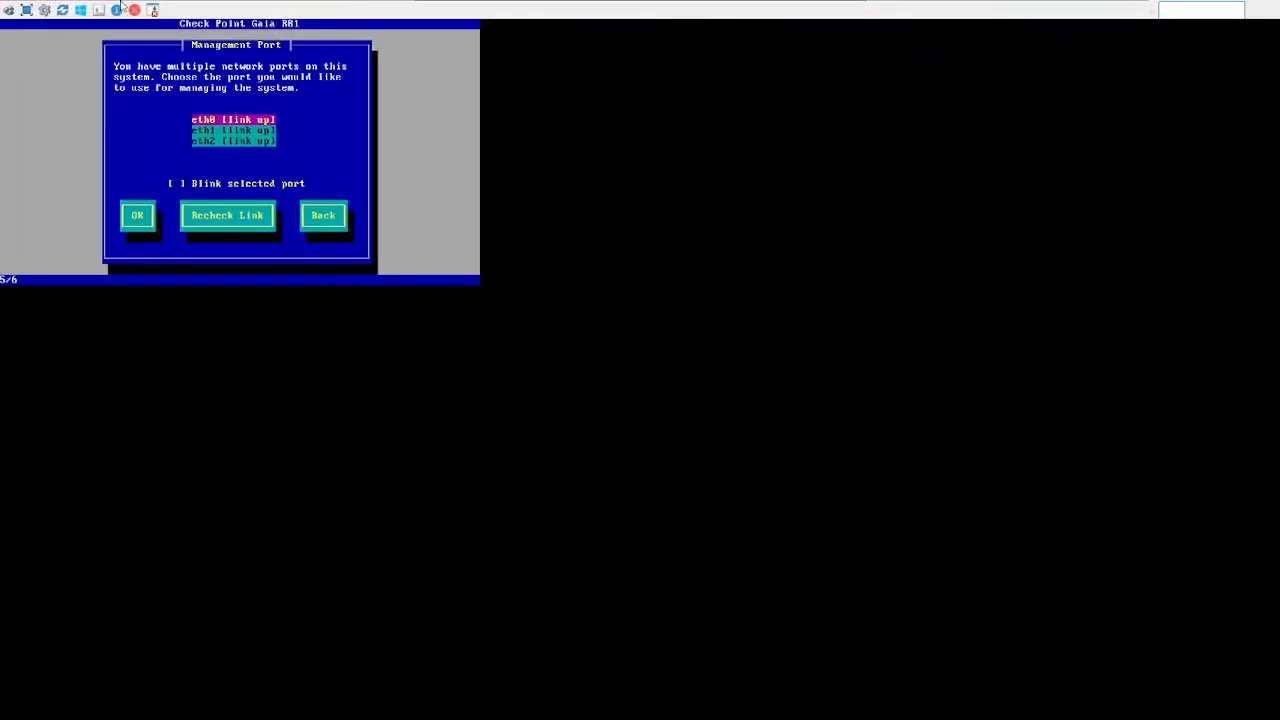
mouse_move(843, 5)
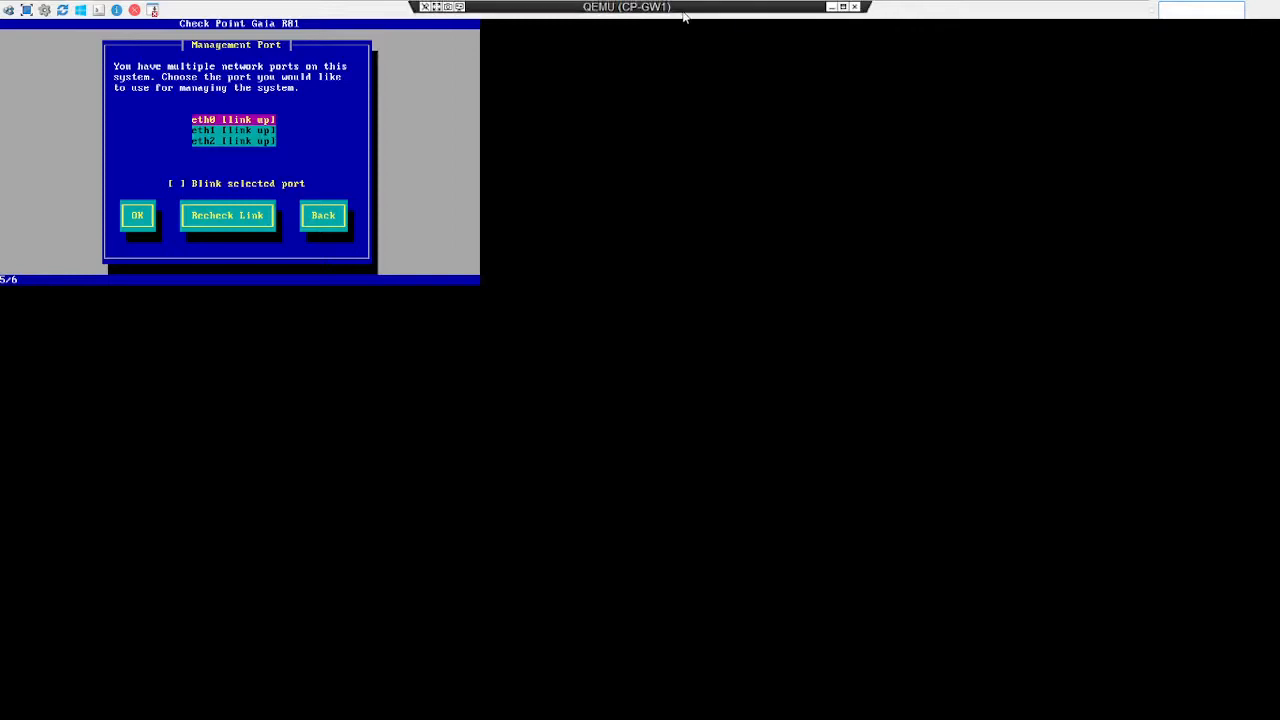
click(843, 7)
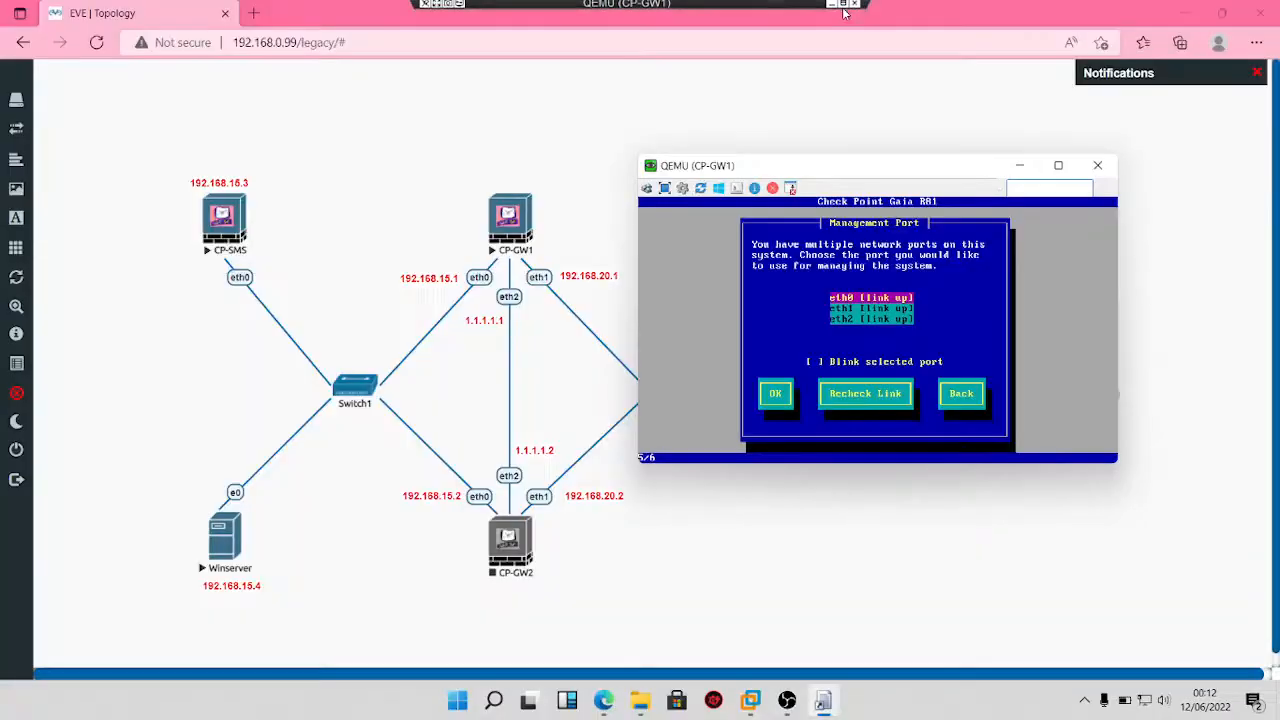
drag(834, 172, 936, 155)
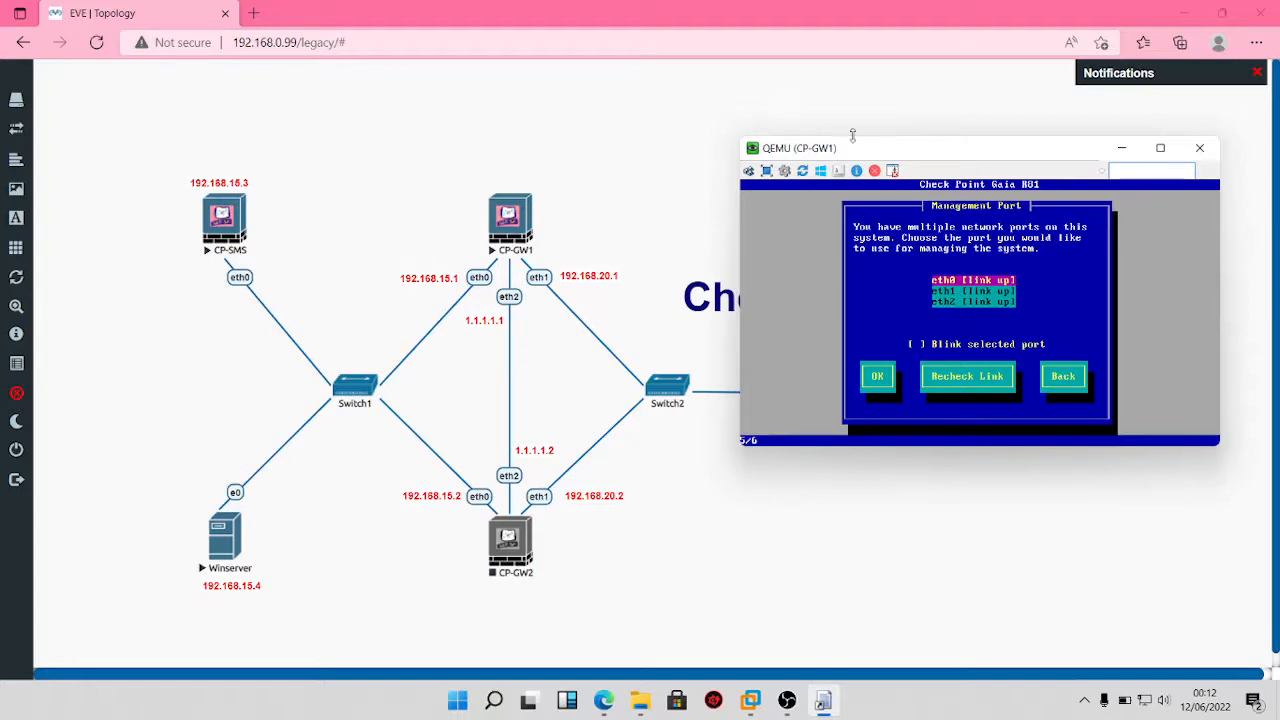
drag(938, 158, 798, 171)
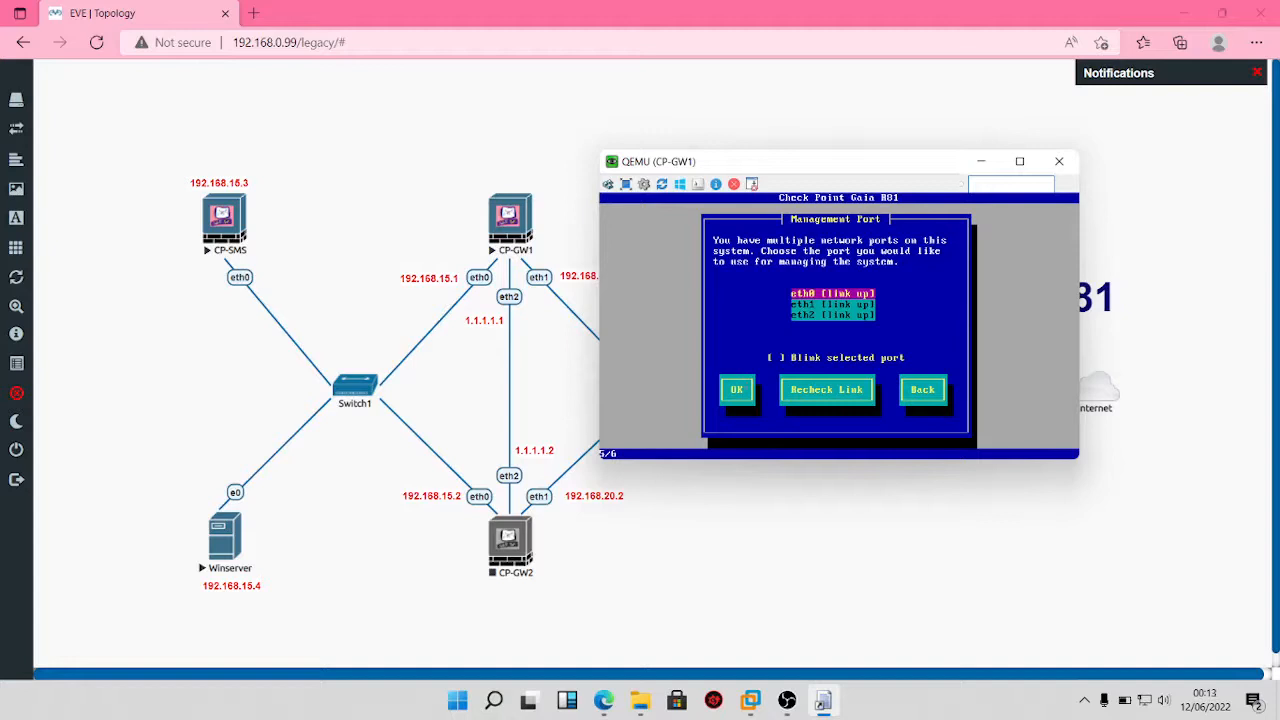
Step: Set eth0 to 192.168.15.1/255.255.255.0, gateway 192.168.15.254, and confirm drive formatting
key(Return)
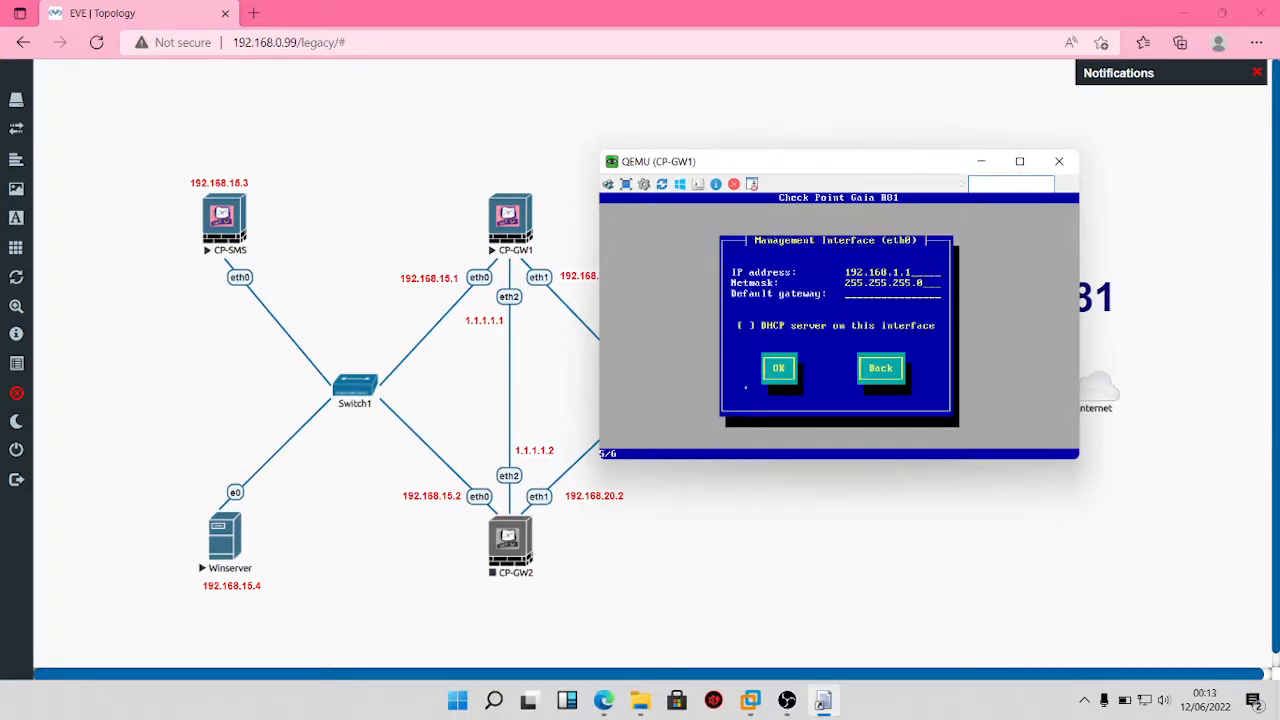
text(5)
key(Tab)
key(Tab)
key(Tab)
key(Return)
key(Tab)
key(Return)
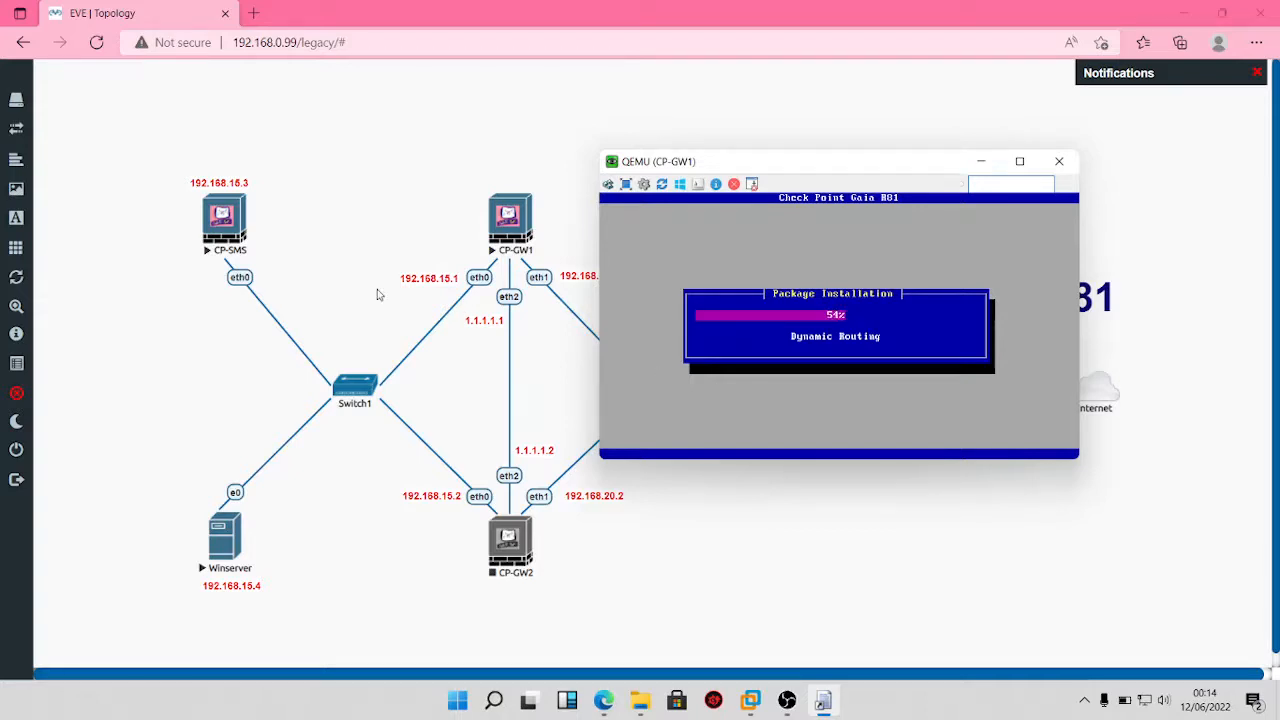
Step: Check CP-GW1's file-copy progress, return to the topology, and open the Winserver console
click(193, 340)
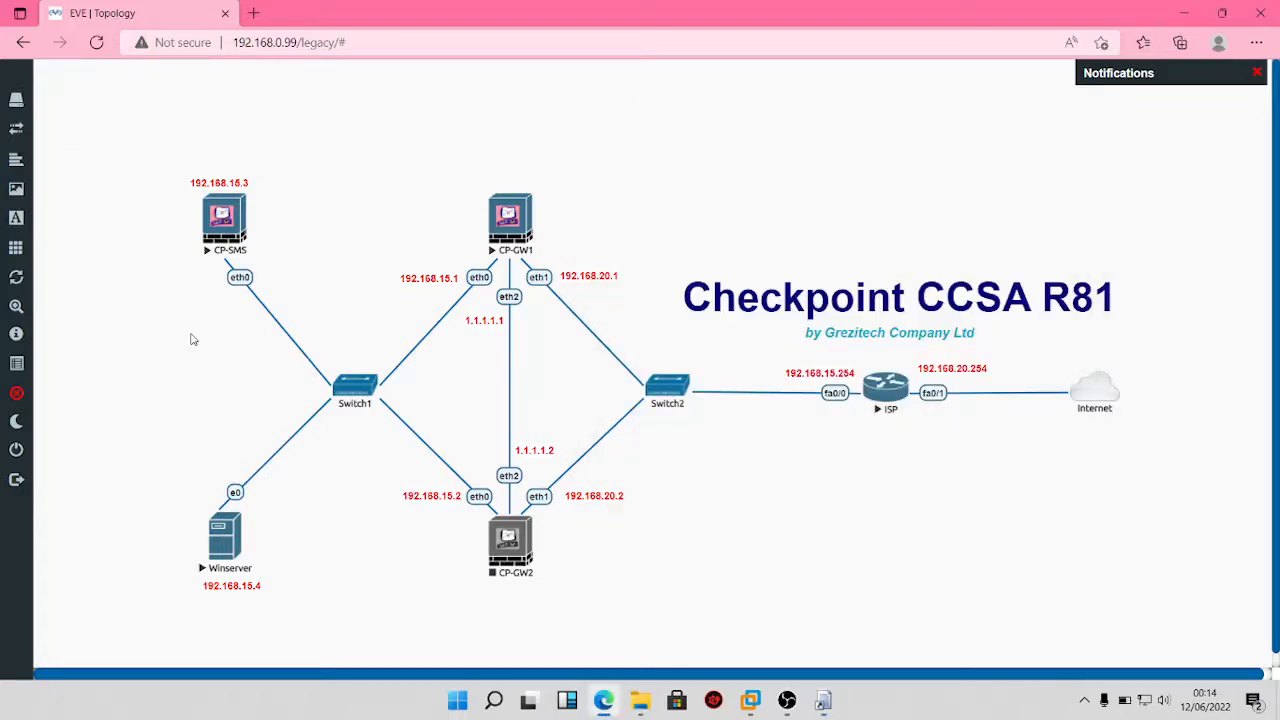
click(823, 700)
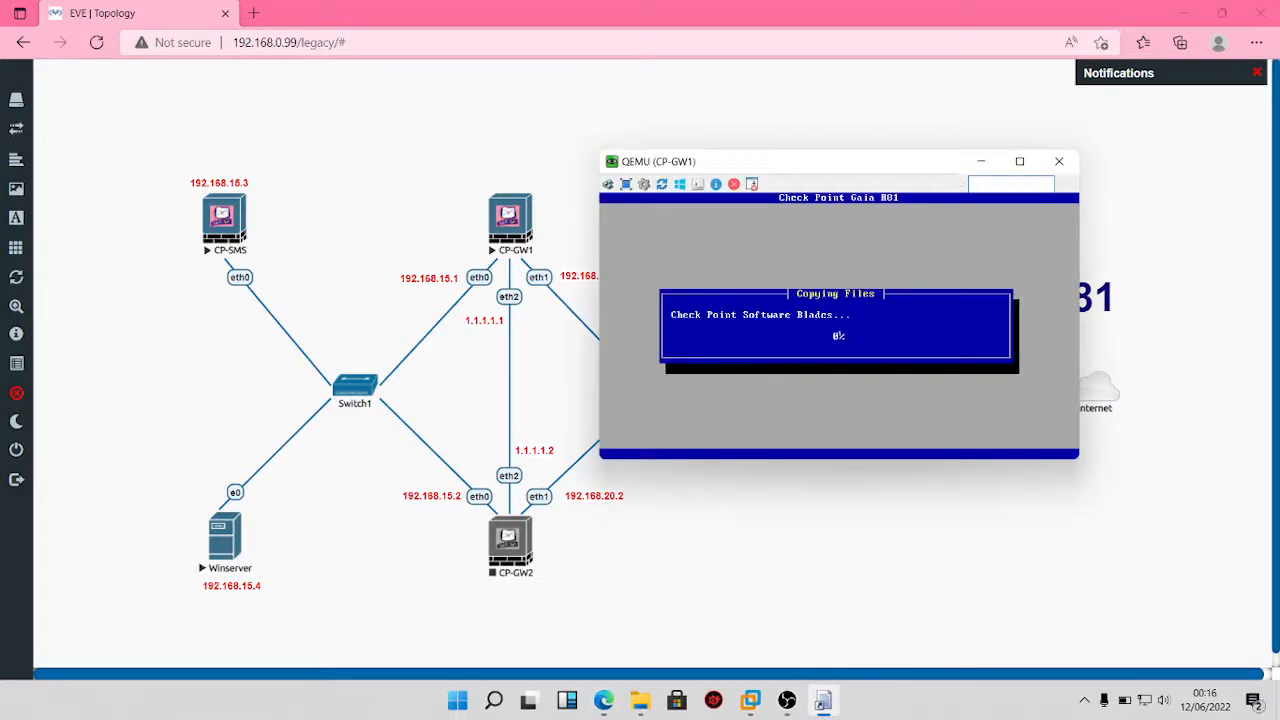
click(746, 114)
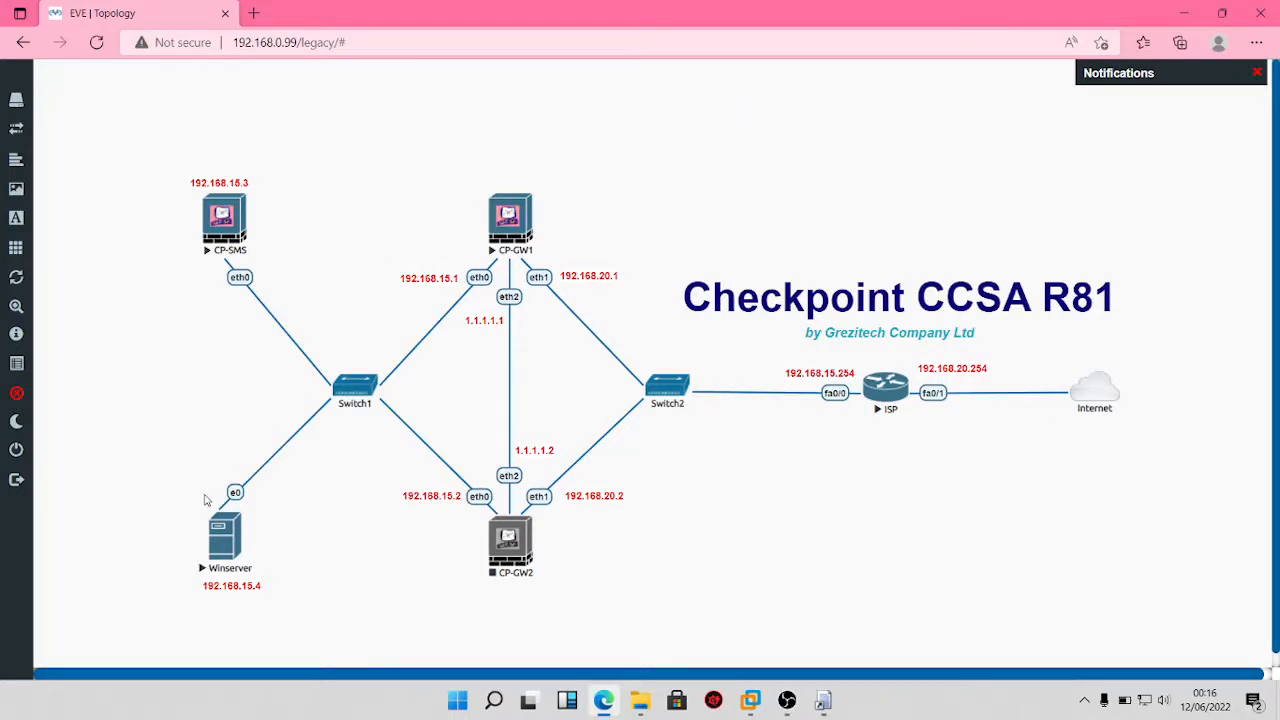
click(232, 541)
Step: Keep English (United States) and US keyboard, start Install now, and return to the topology
click(720, 135)
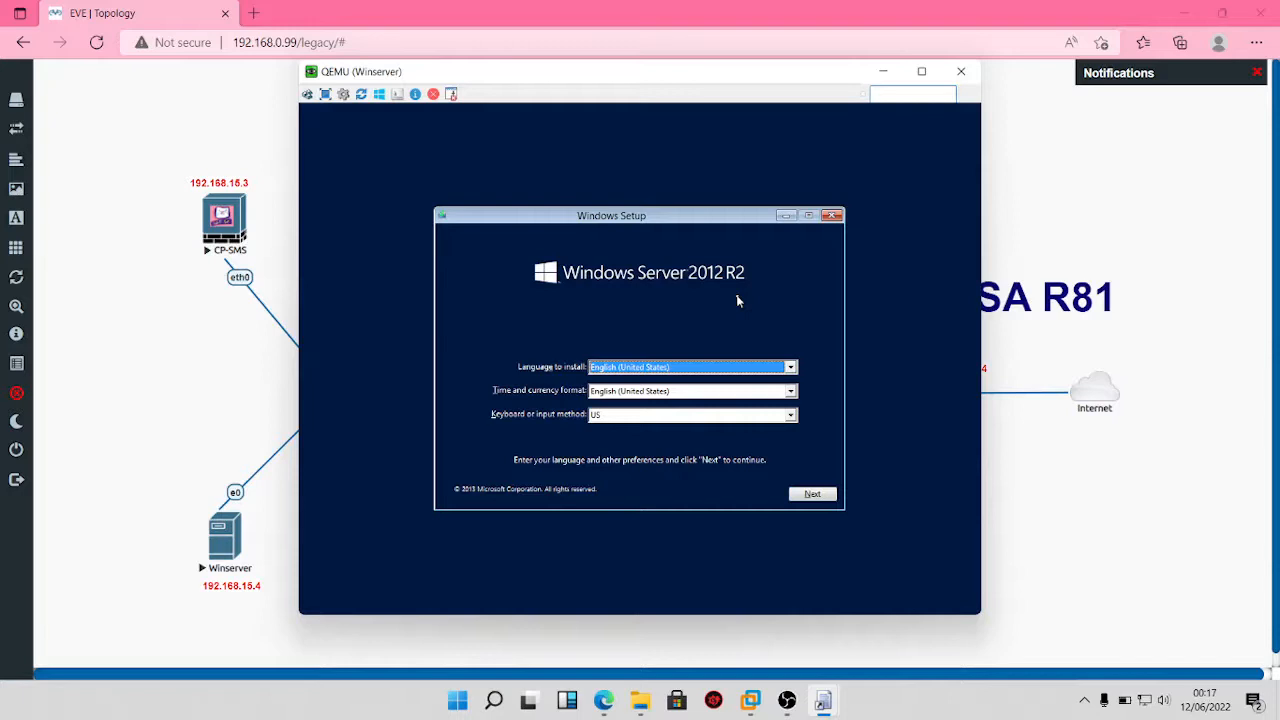
click(811, 497)
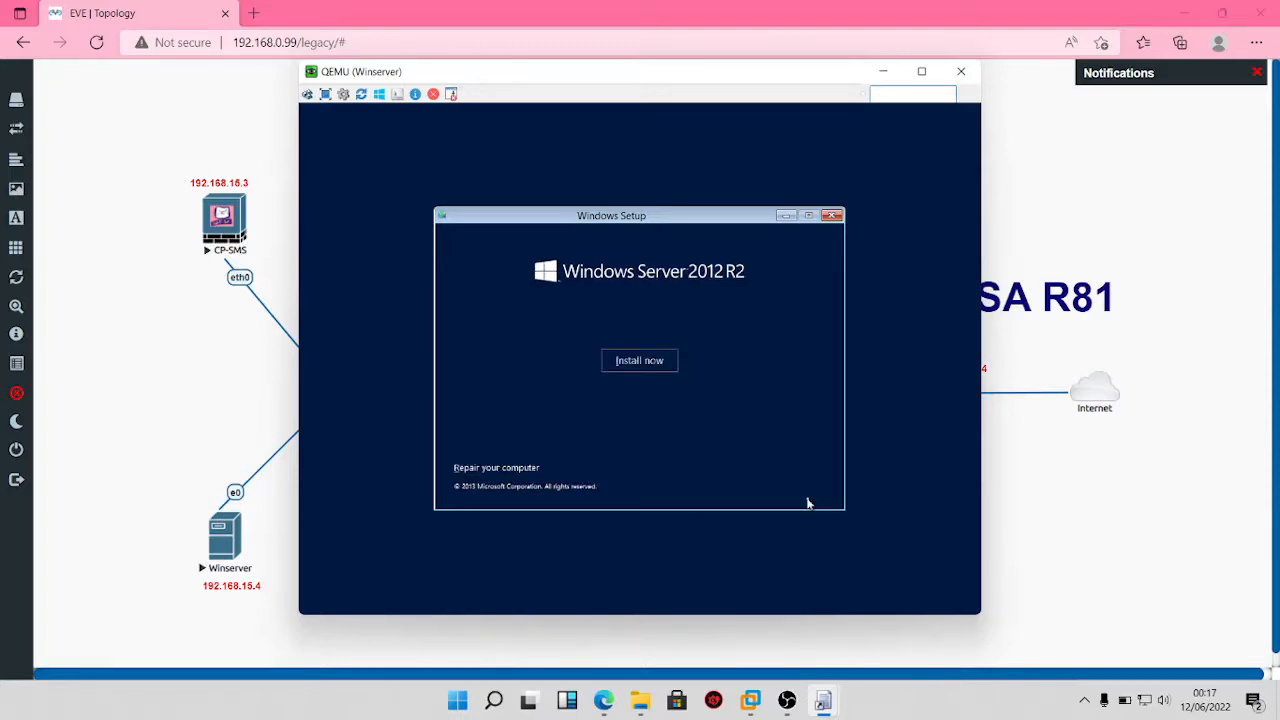
click(644, 362)
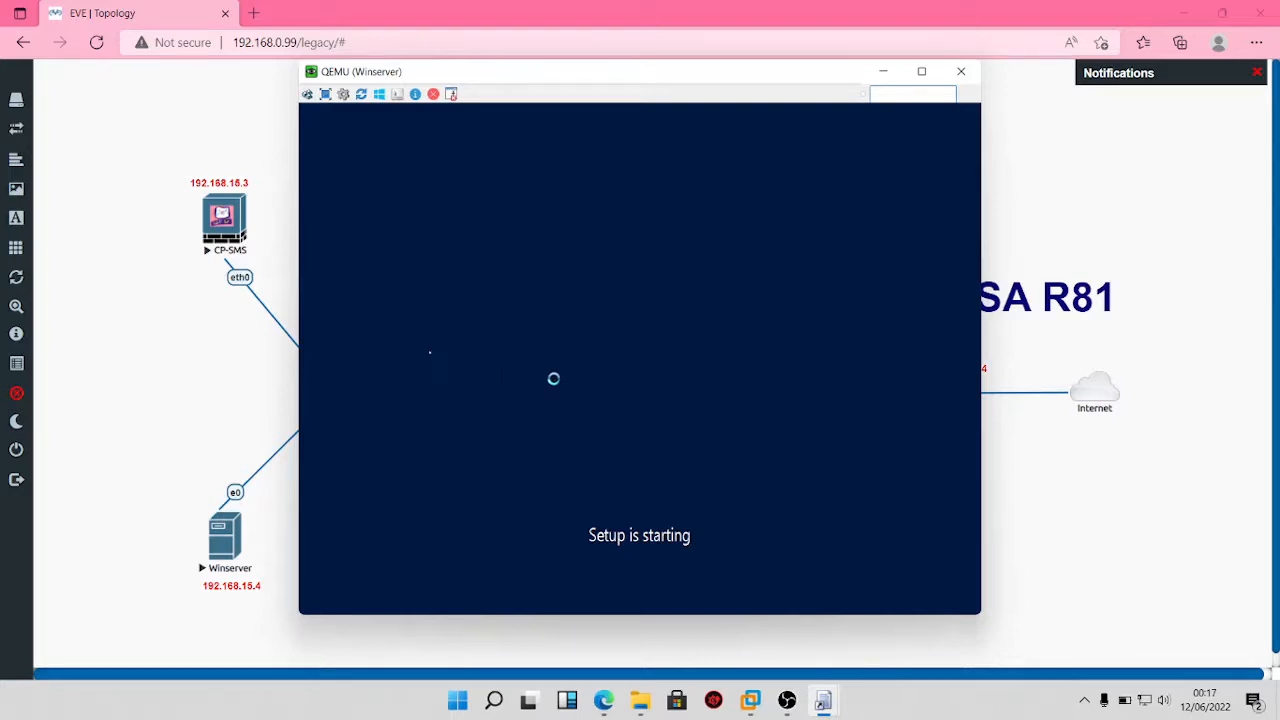
click(215, 316)
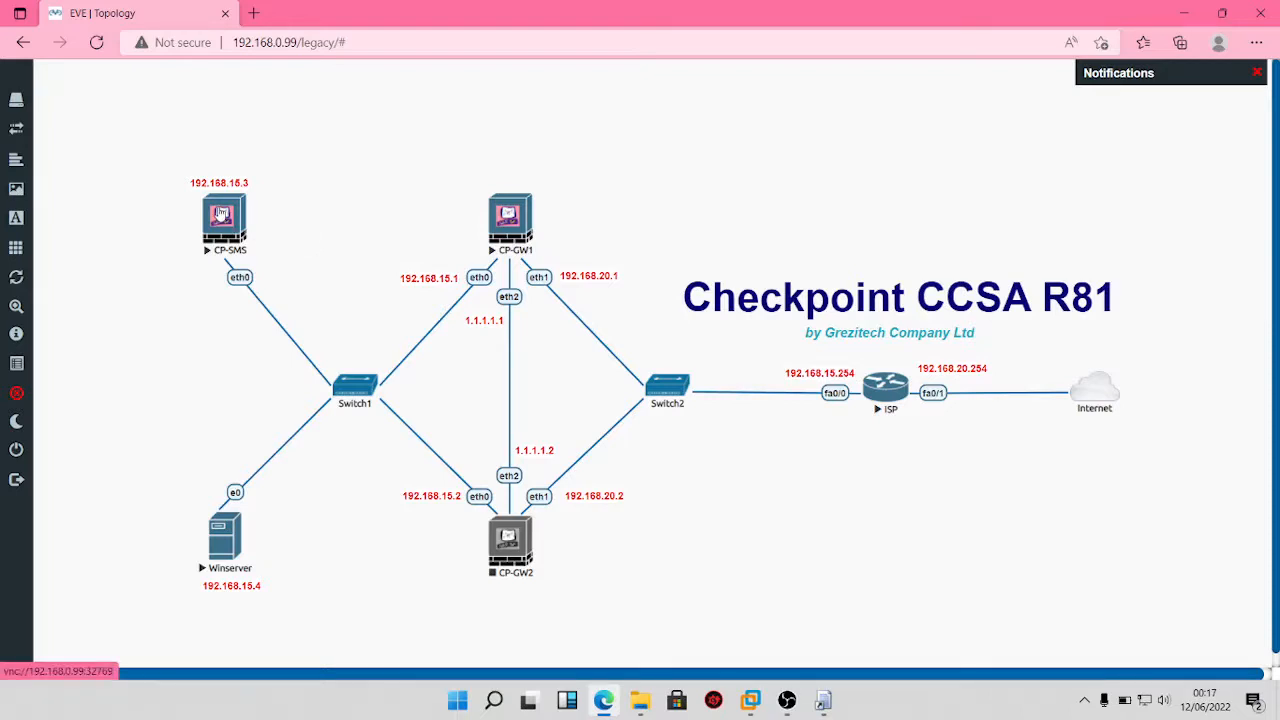
Step: Start the CP-GW2 node and open its console in the VNC viewer
right_click(504, 546)
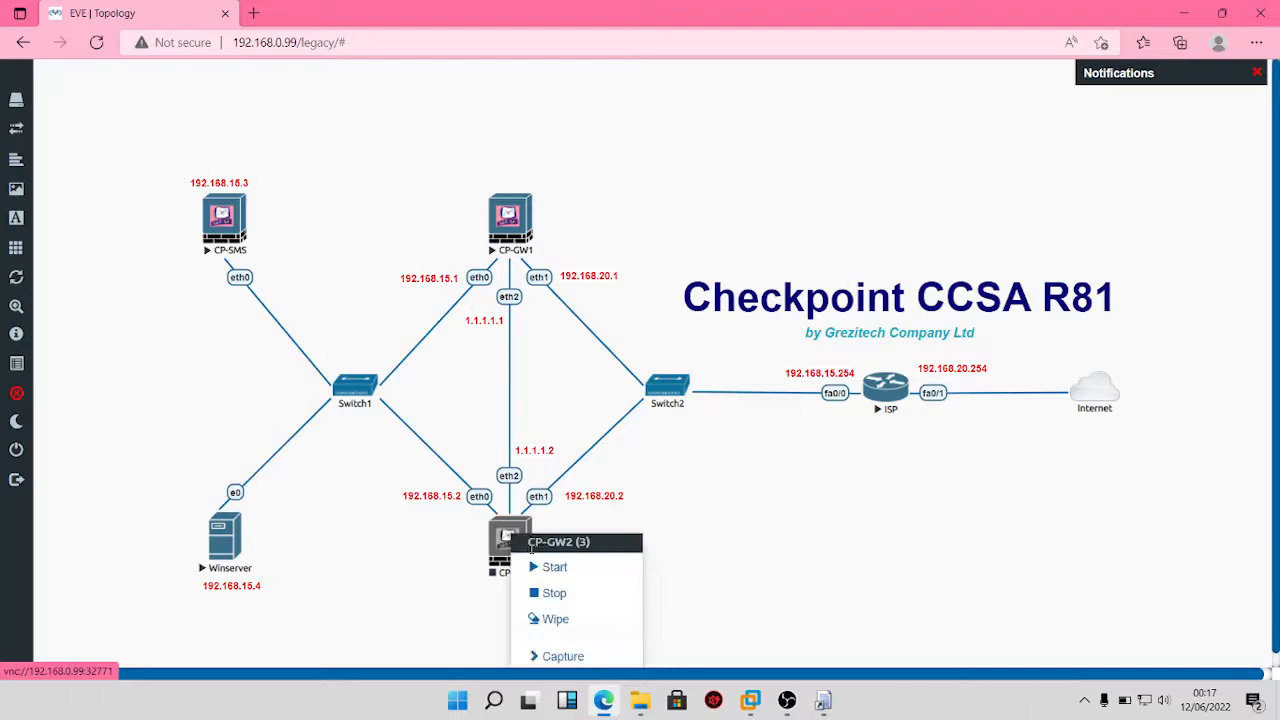
click(551, 568)
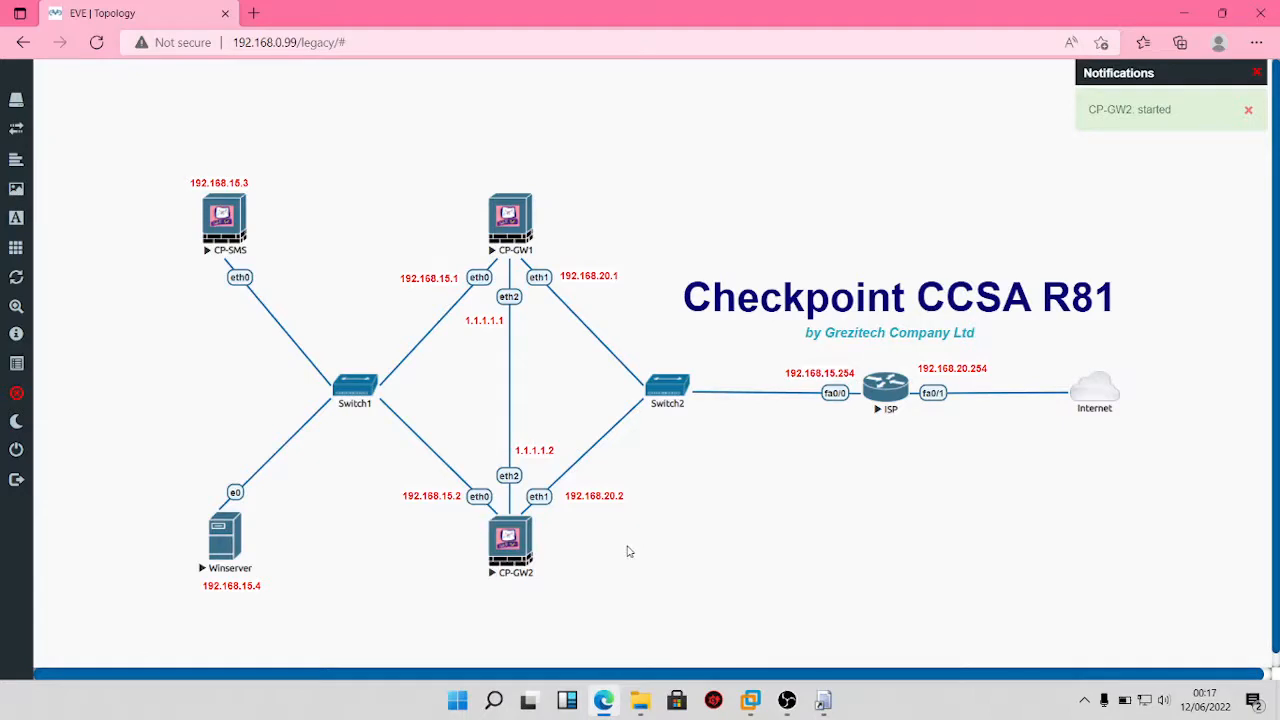
click(510, 549)
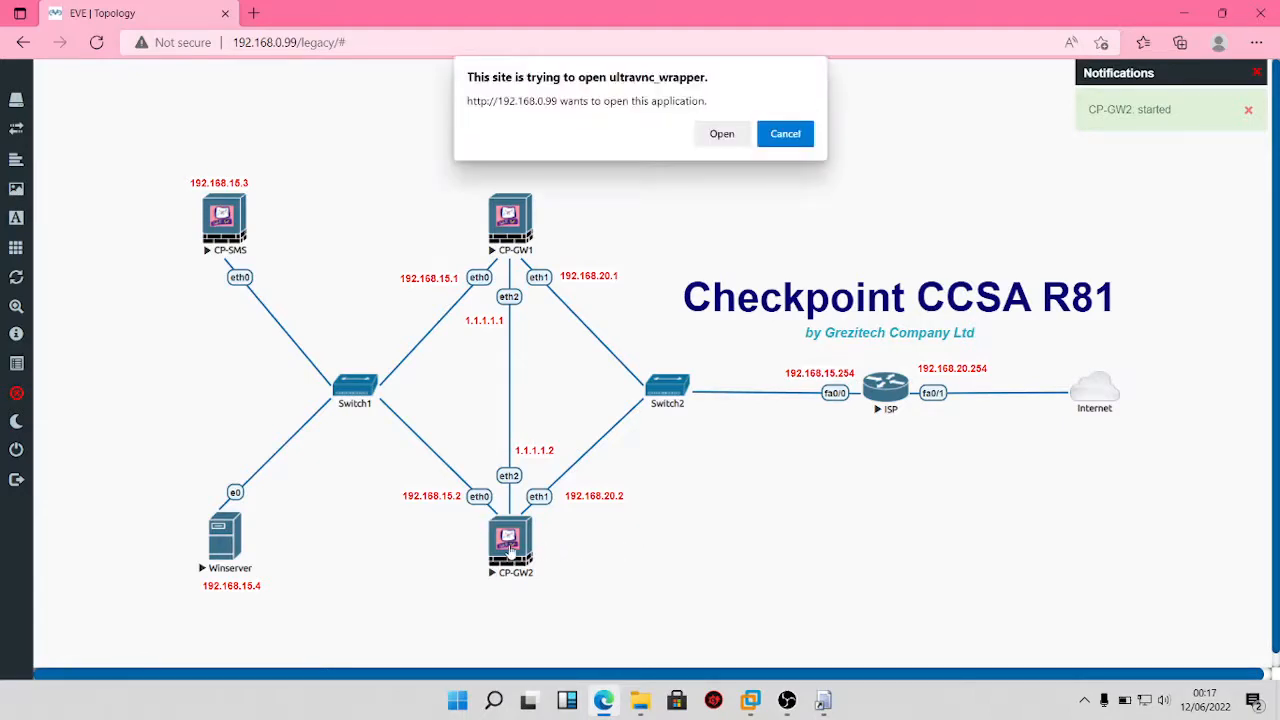
click(716, 134)
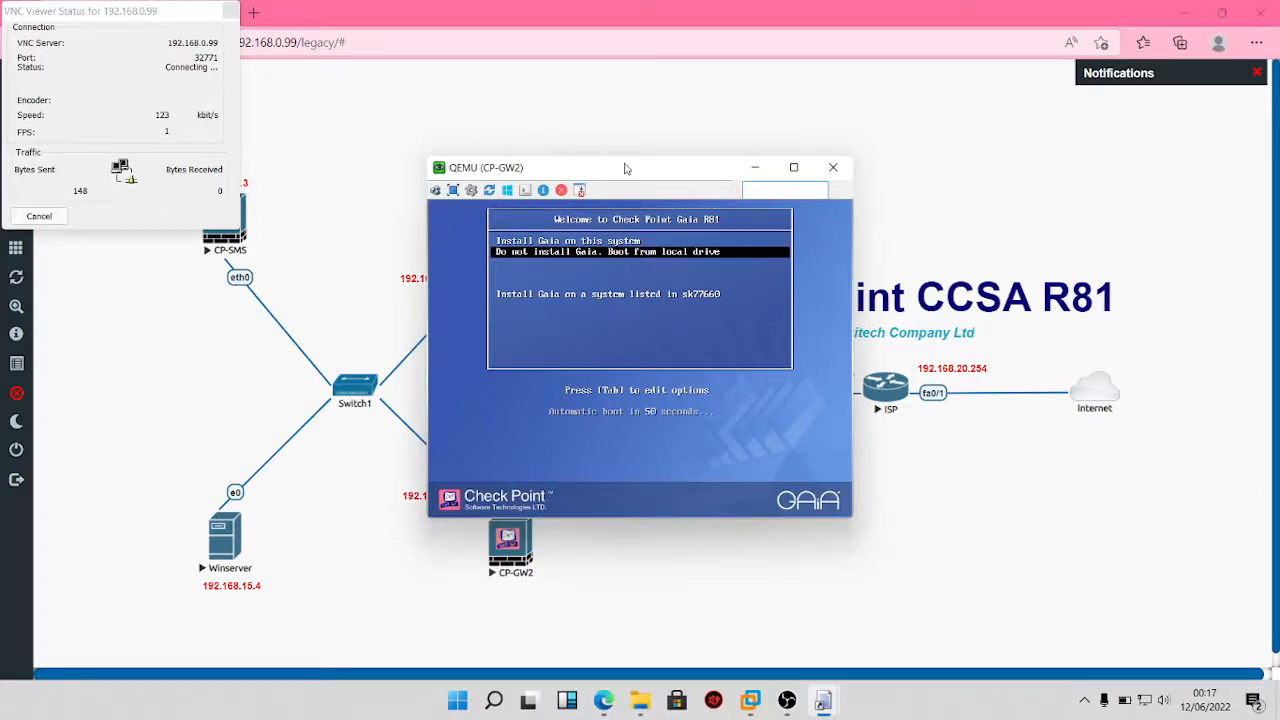
Step: Boot CP-GW2 into 'Install Gaia on this system', then check CP-GW1's progress and rearrange consoles
key(Up)
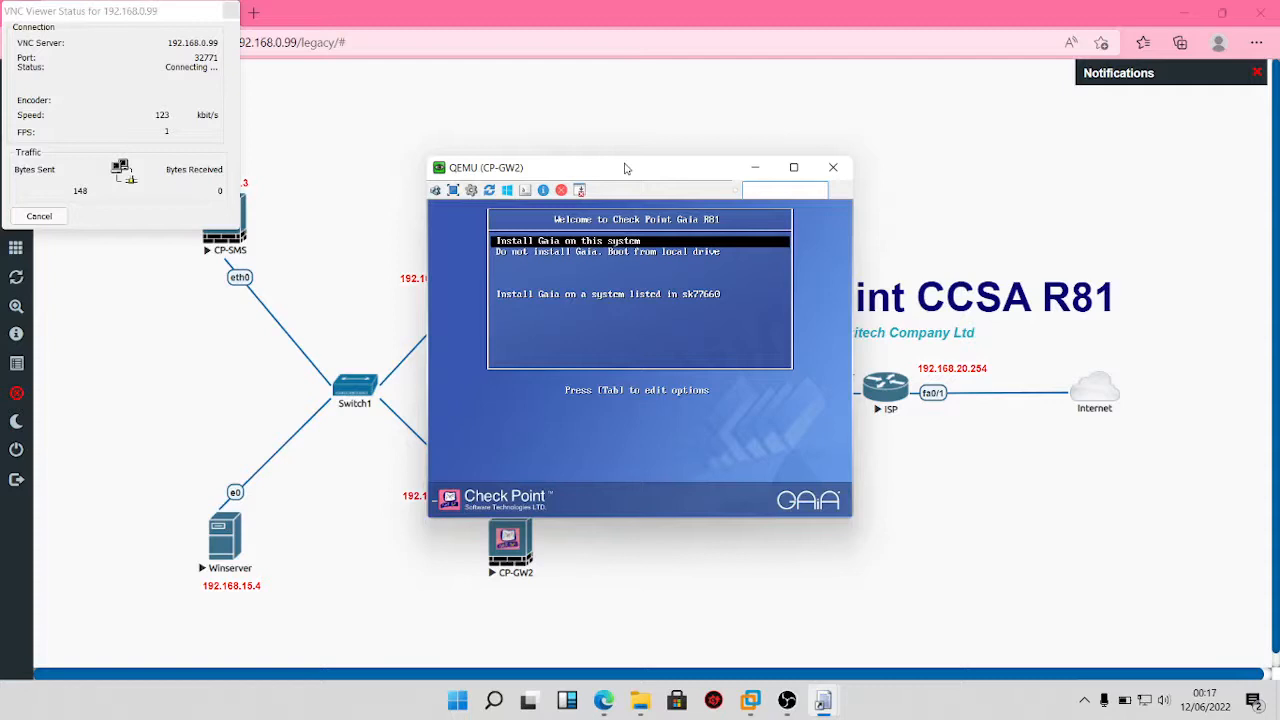
key(Return)
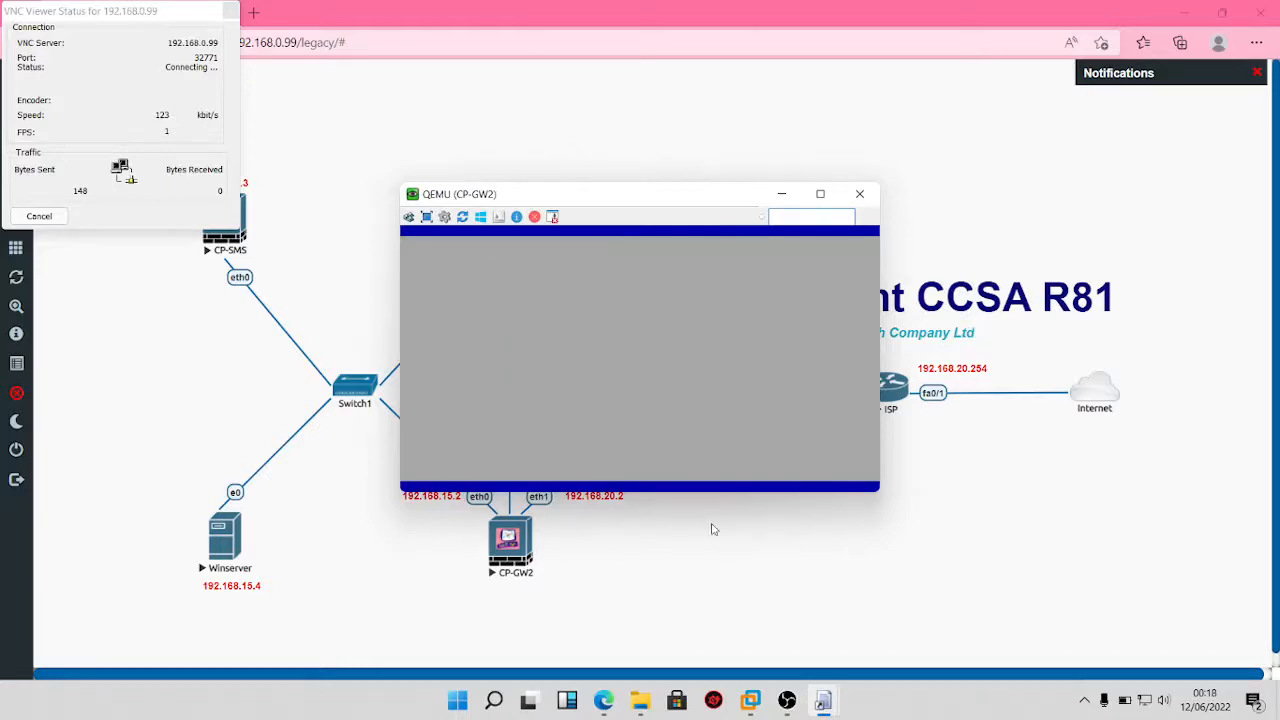
click(823, 700)
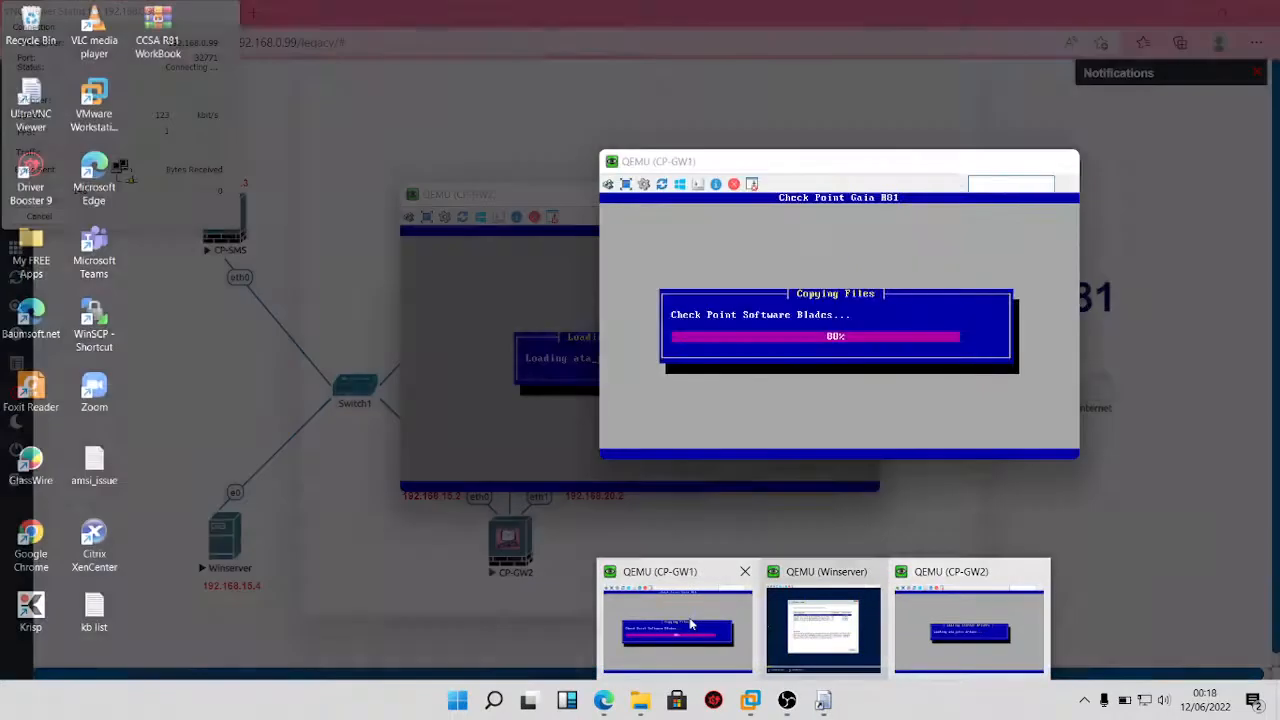
click(690, 620)
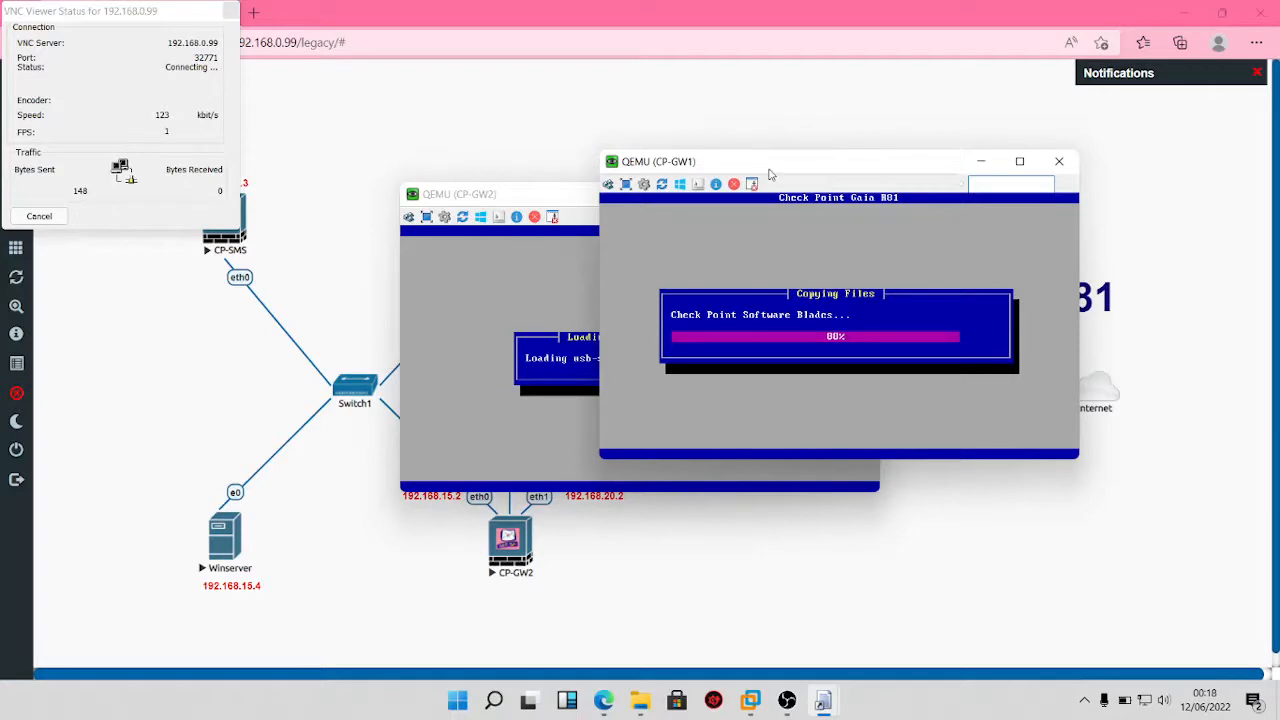
drag(770, 175, 909, 127)
click(615, 204)
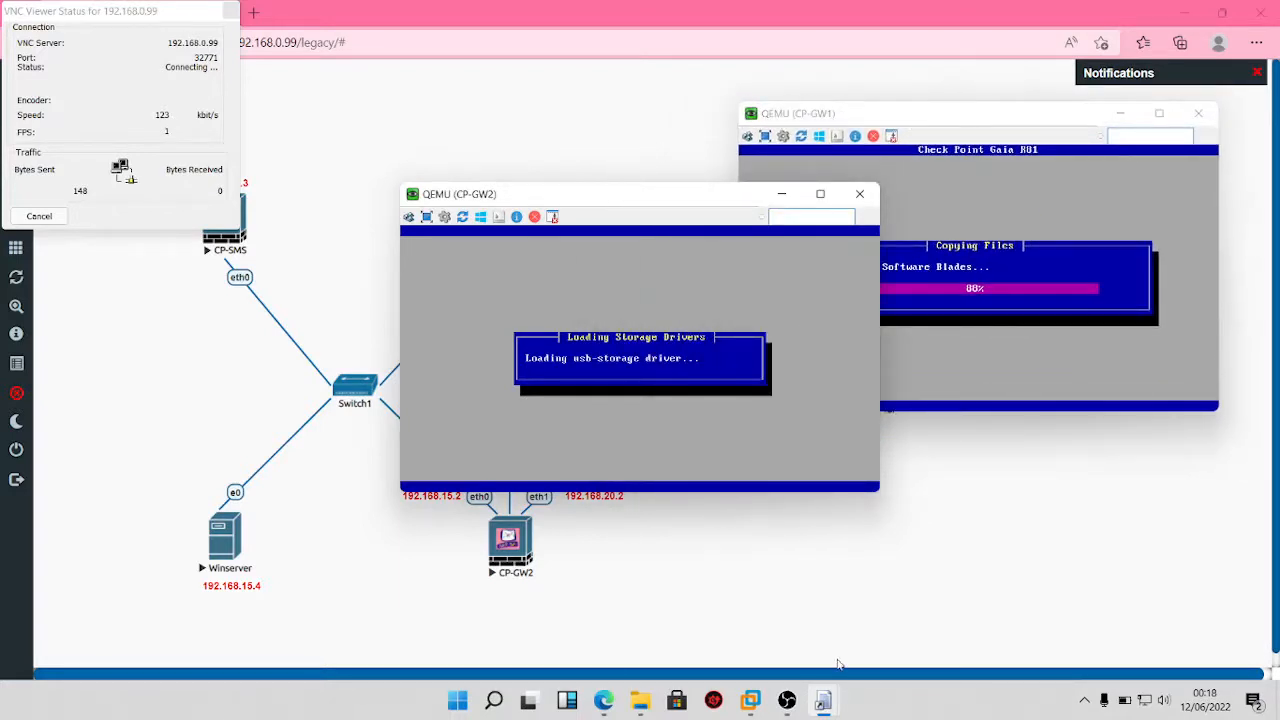
Step: In Winserver's setup, select Windows Server 2012 R2 Standard (Server with a GUI)
mouse_move(820, 702)
click(823, 625)
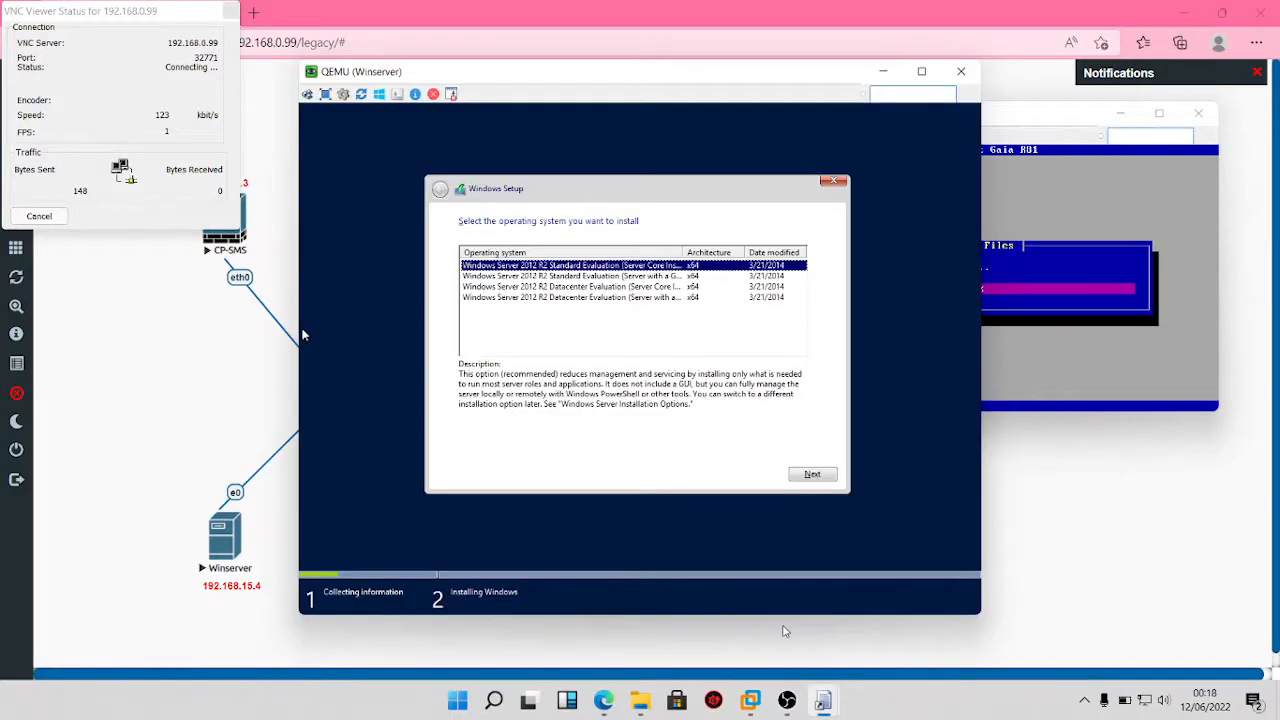
click(555, 279)
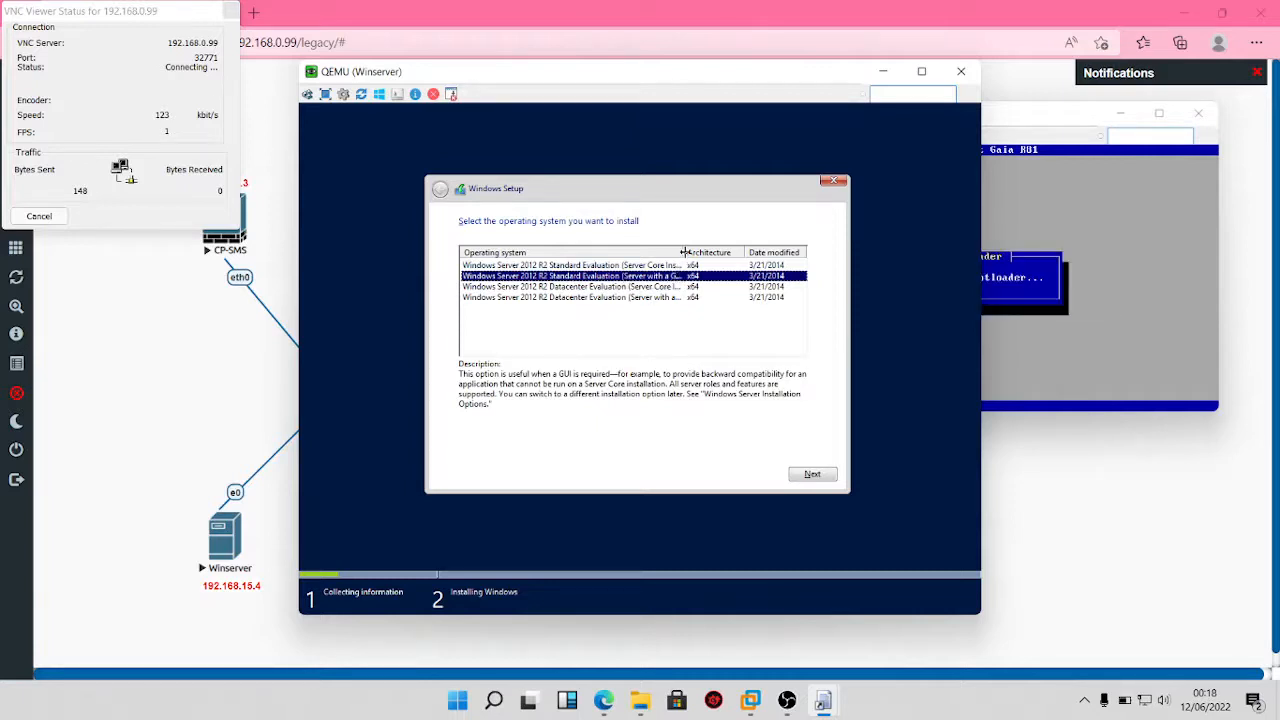
drag(684, 252, 702, 252)
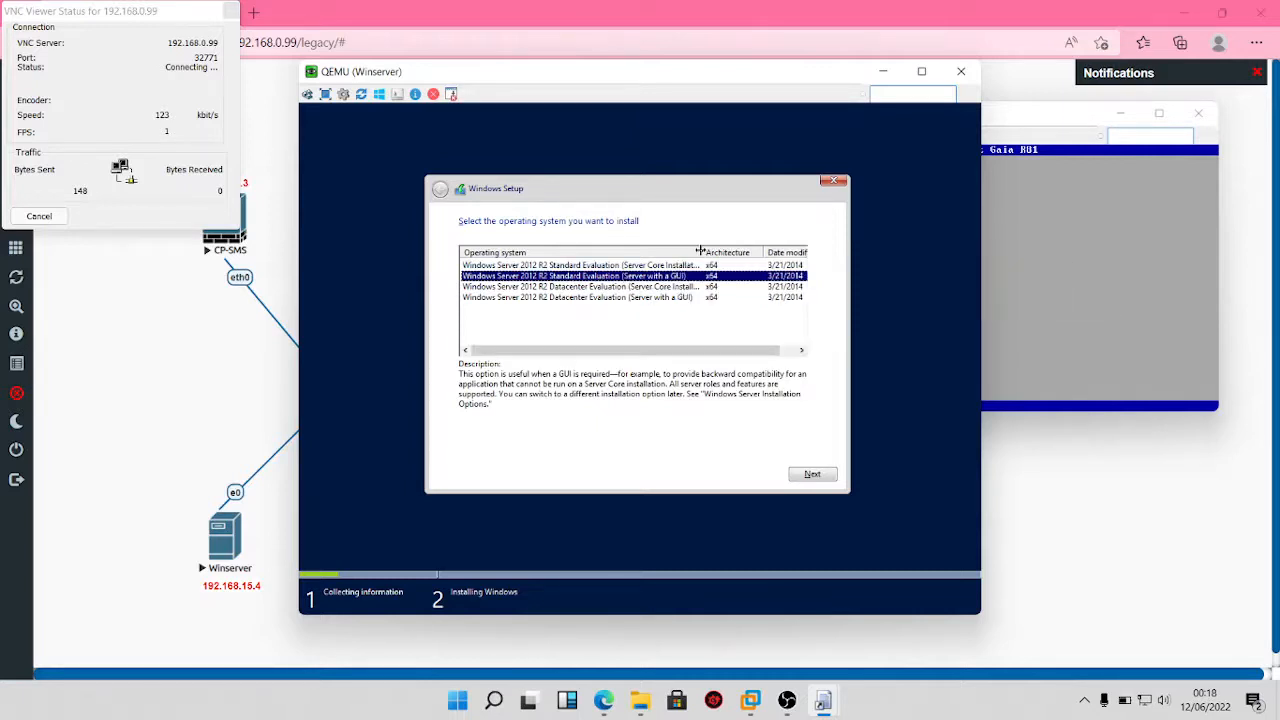
click(812, 476)
Step: Accept the licence terms and choose 'Custom: Install Windows only'
click(504, 443)
click(812, 474)
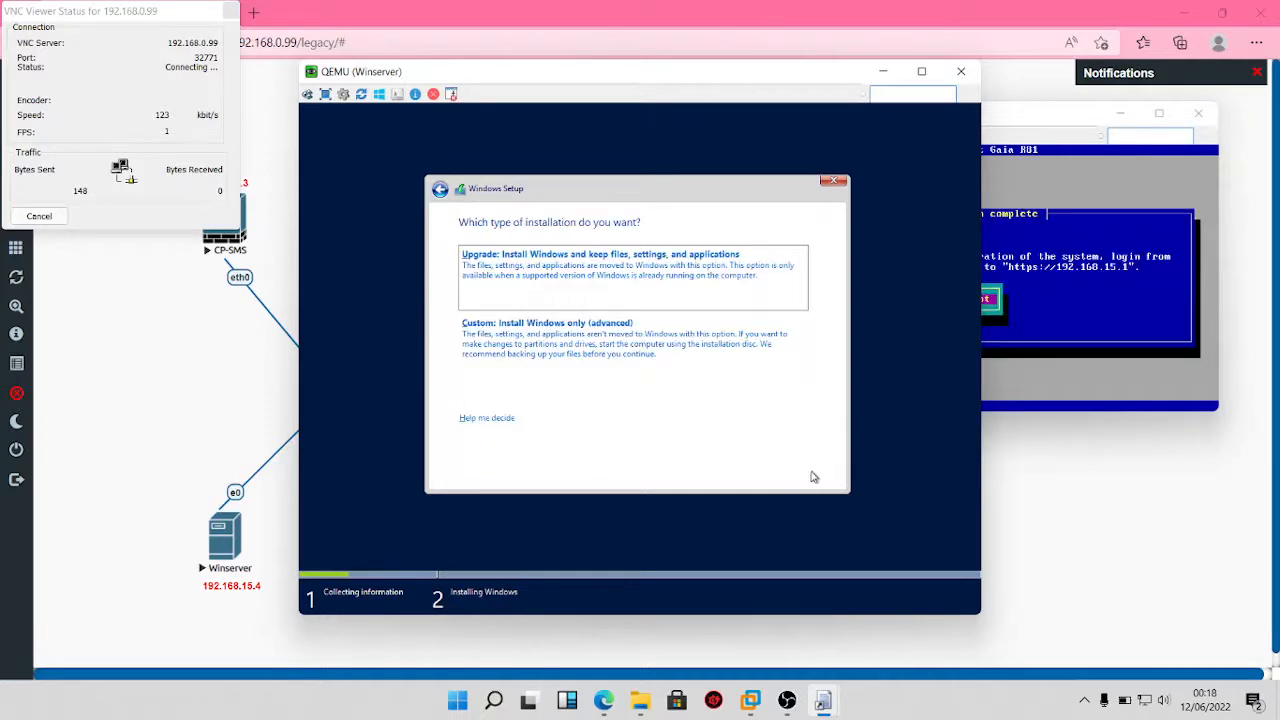
click(538, 337)
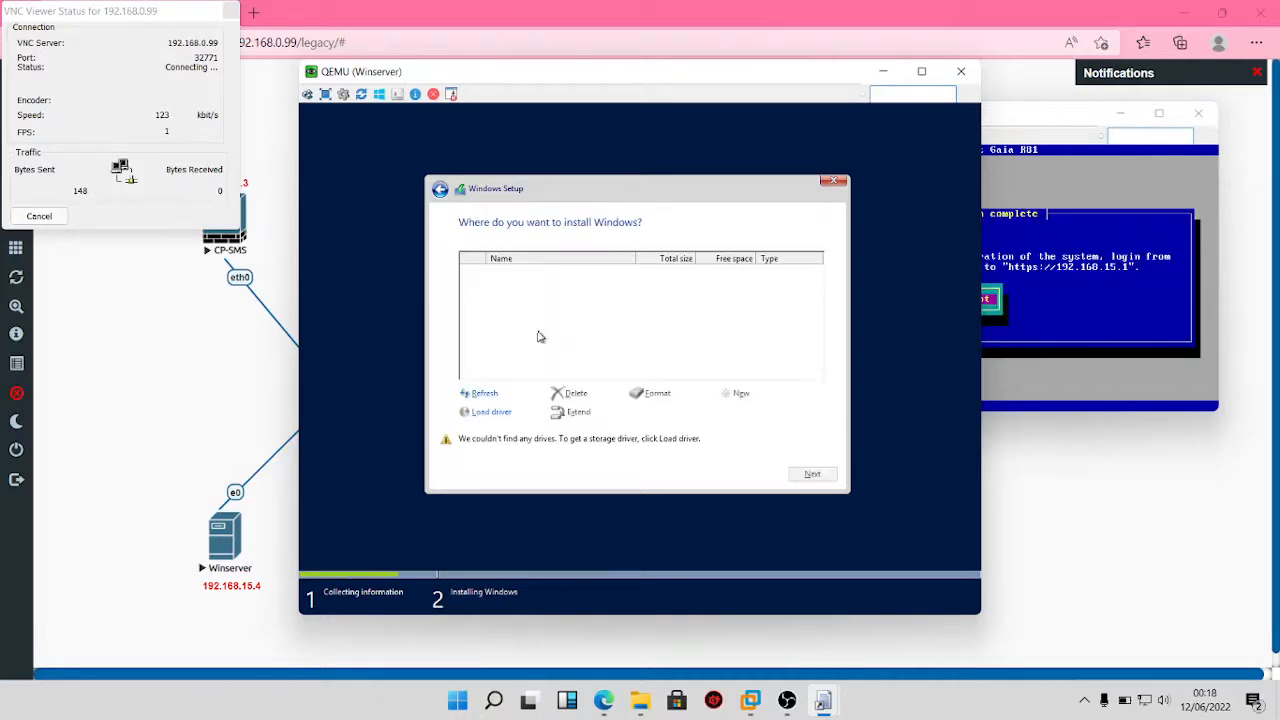
Step: Load the Red Hat VirtIO SCSI controller driver from floppy folder B:\storage\2003R2\amd64
click(492, 412)
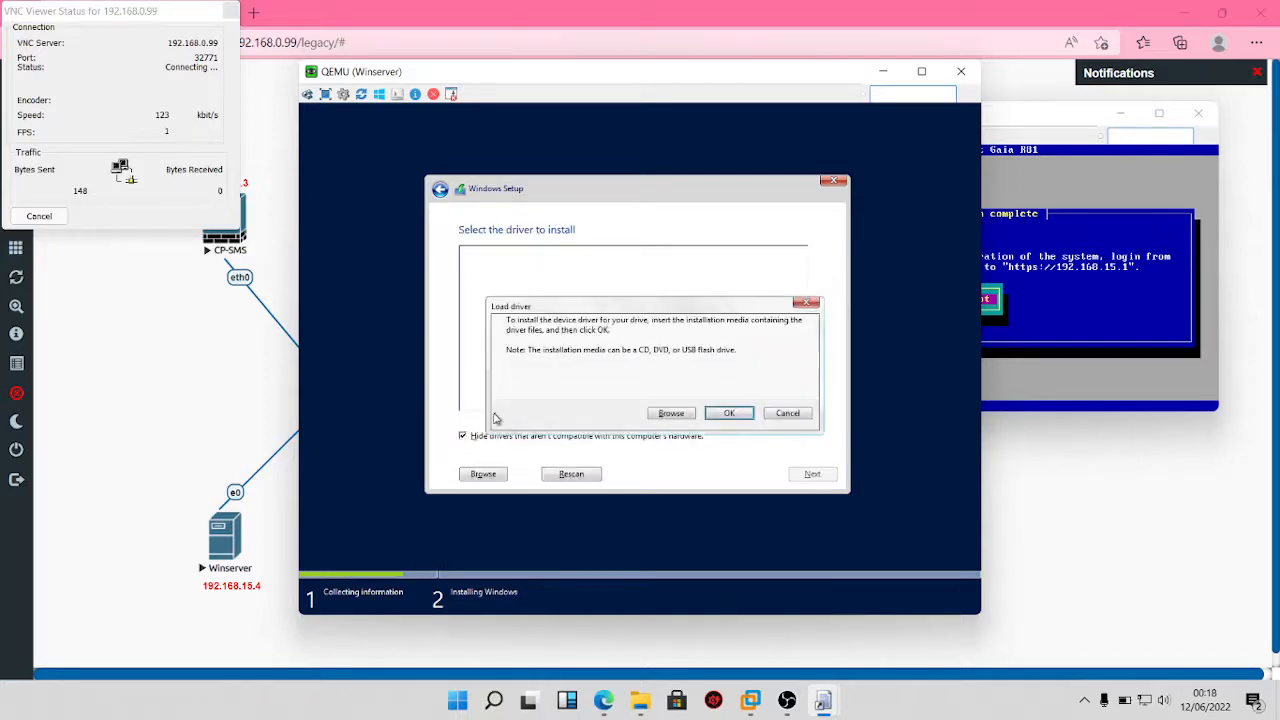
click(670, 414)
click(553, 398)
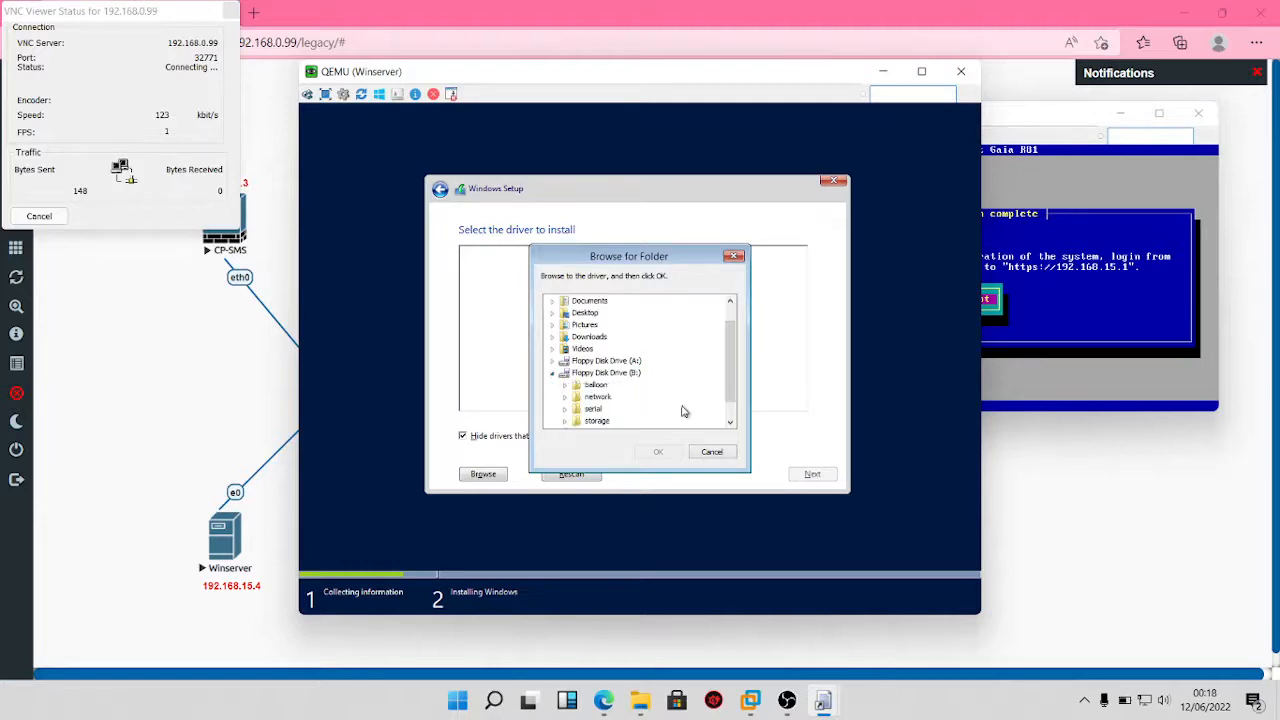
click(563, 423)
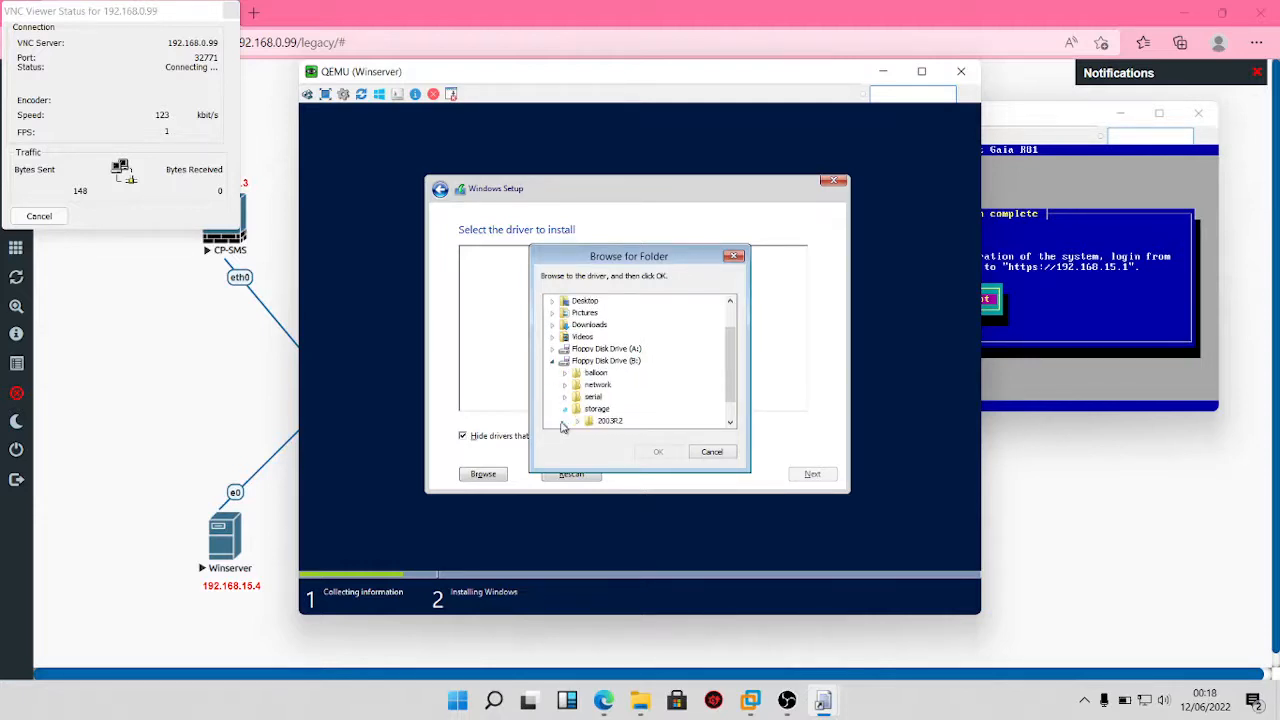
click(579, 422)
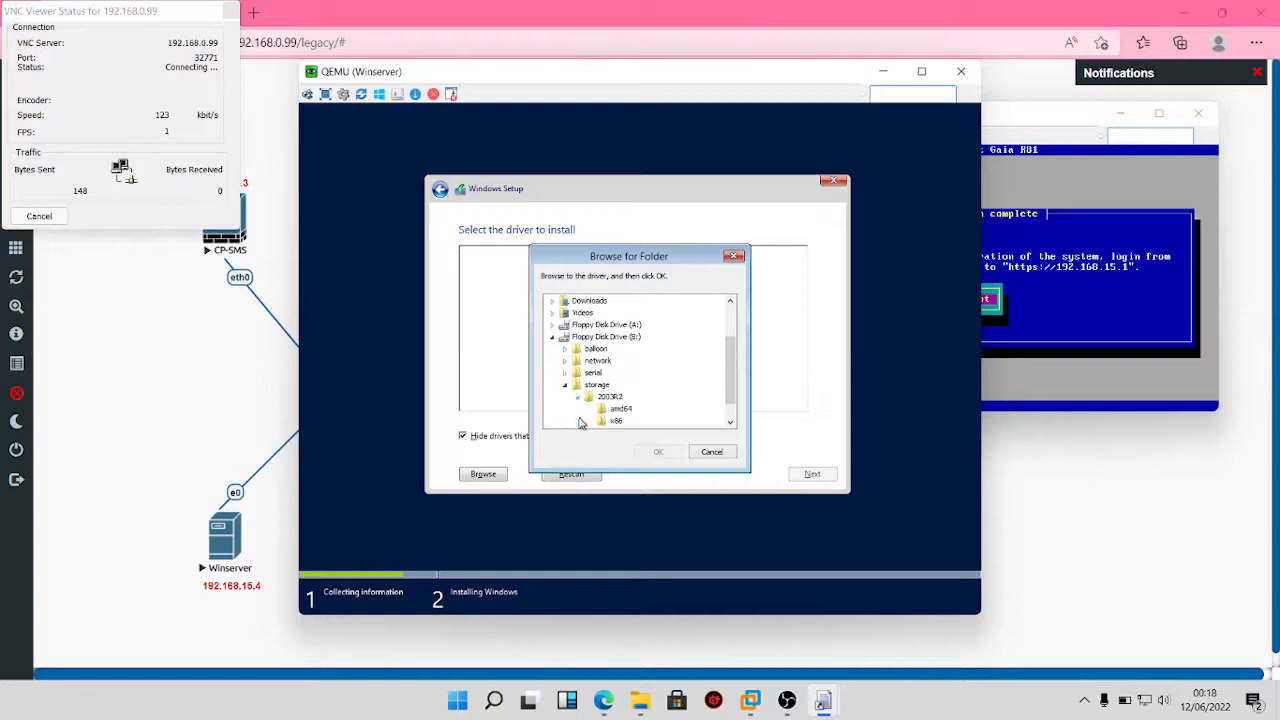
click(622, 409)
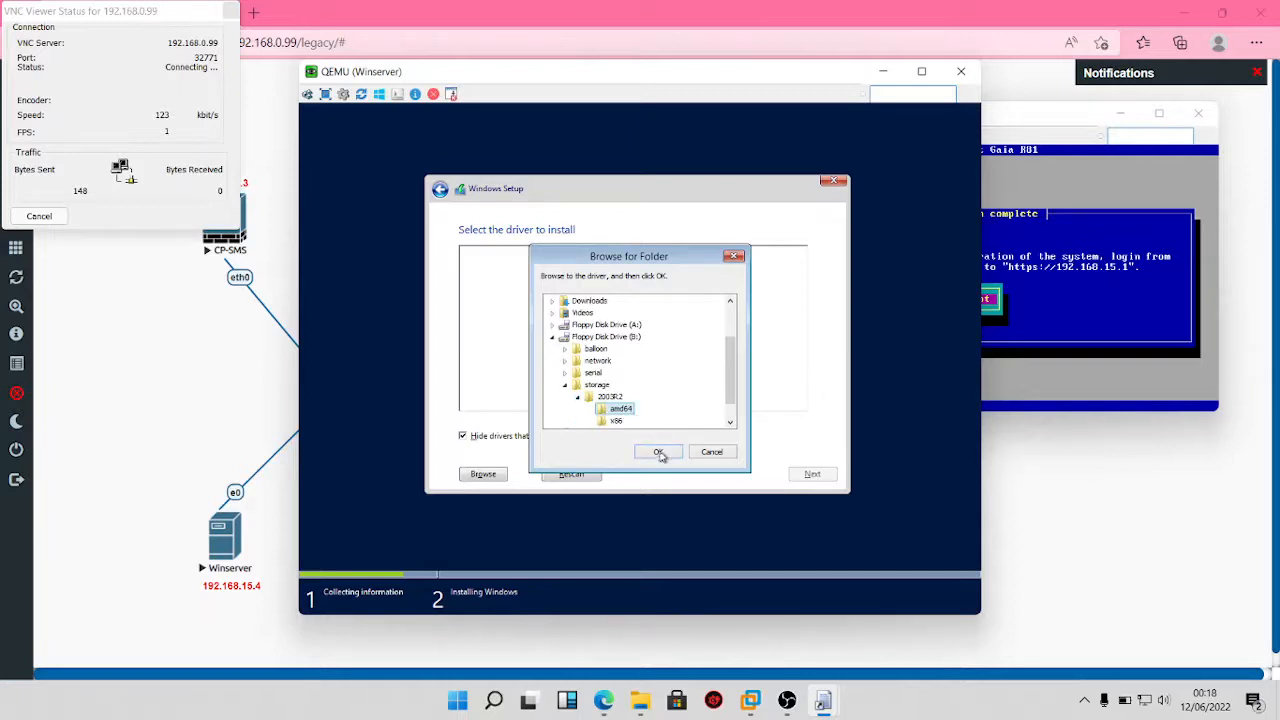
click(658, 452)
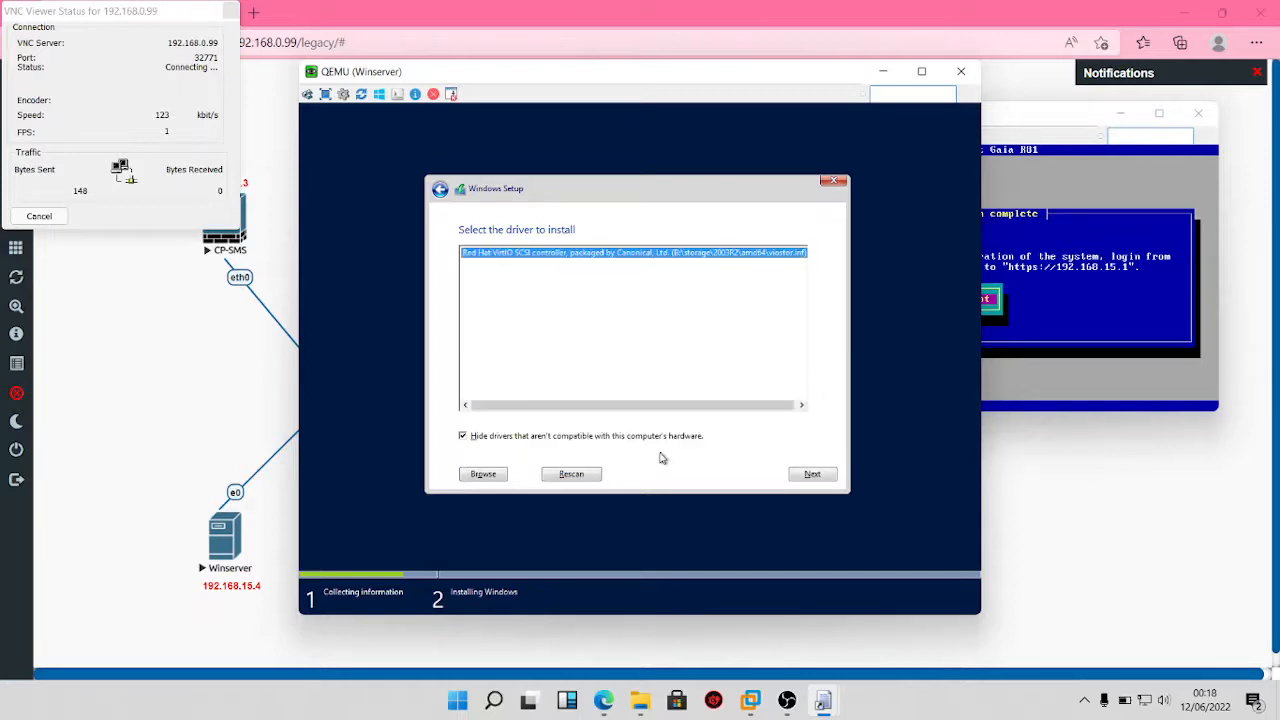
click(808, 475)
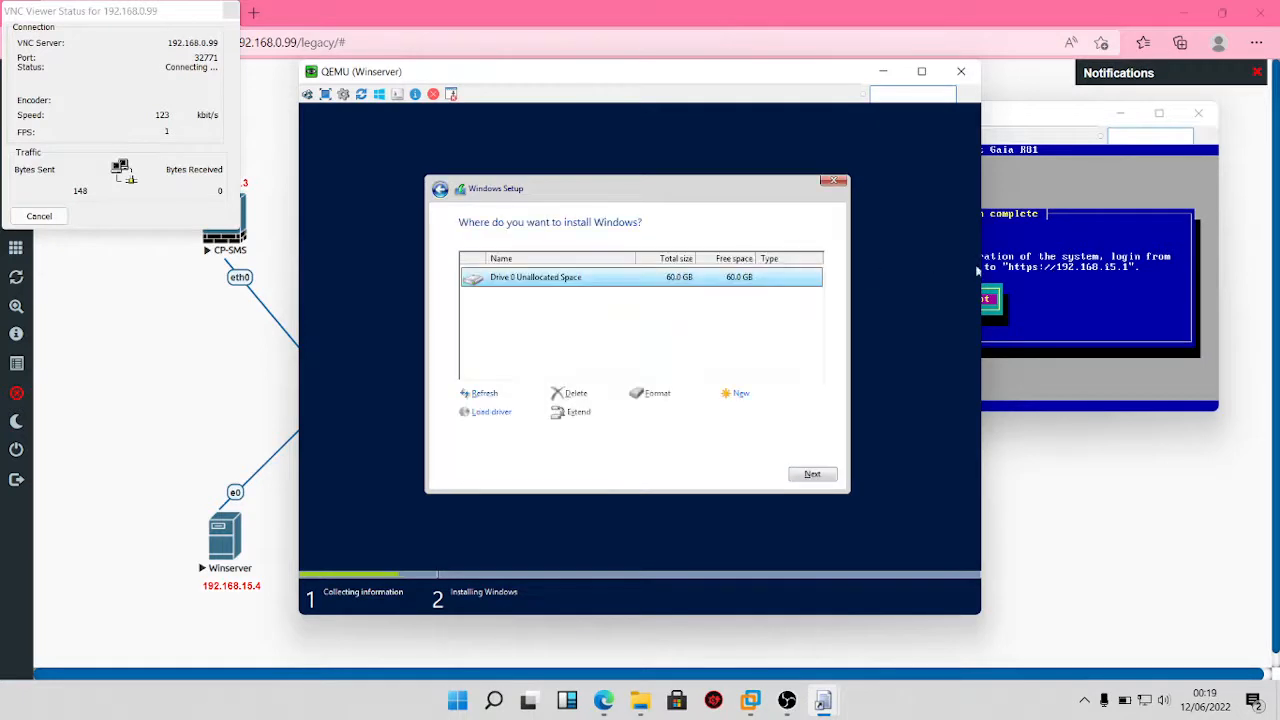
Step: Install Windows on Drive 0's unallocated space, reboot CP-GW1 after Gaia installs, and return to the topology
click(816, 475)
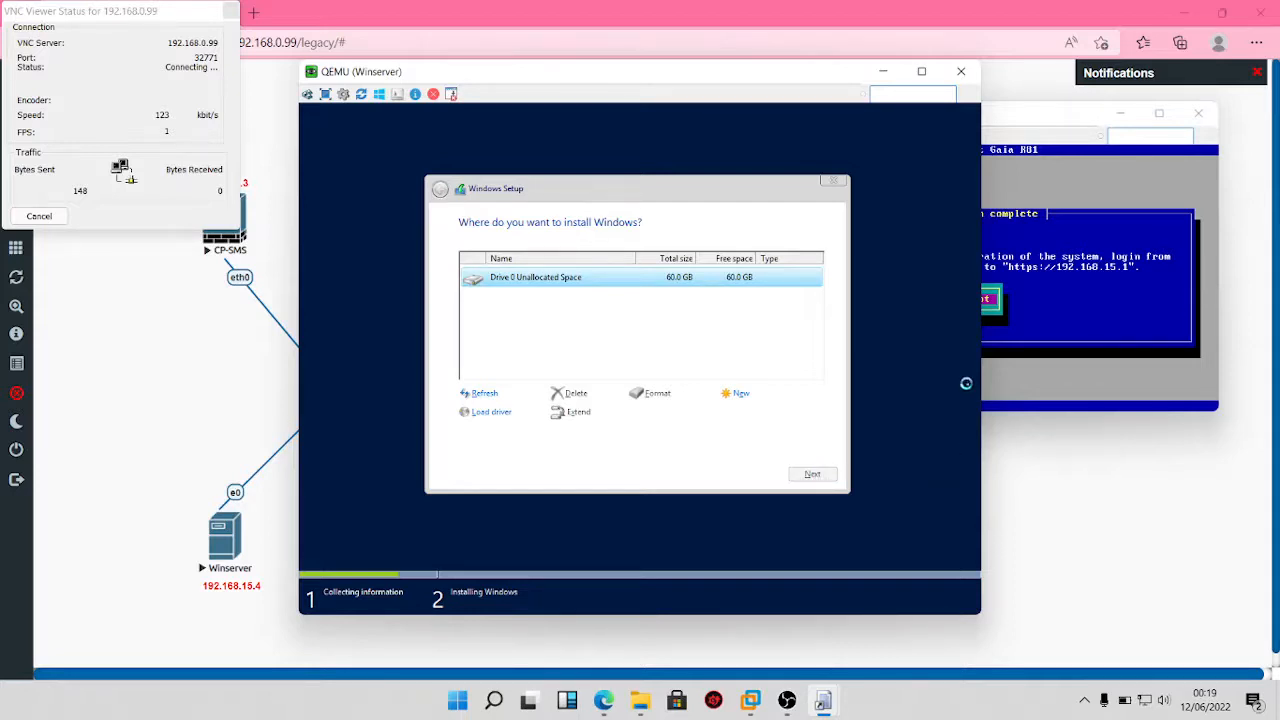
click(977, 268)
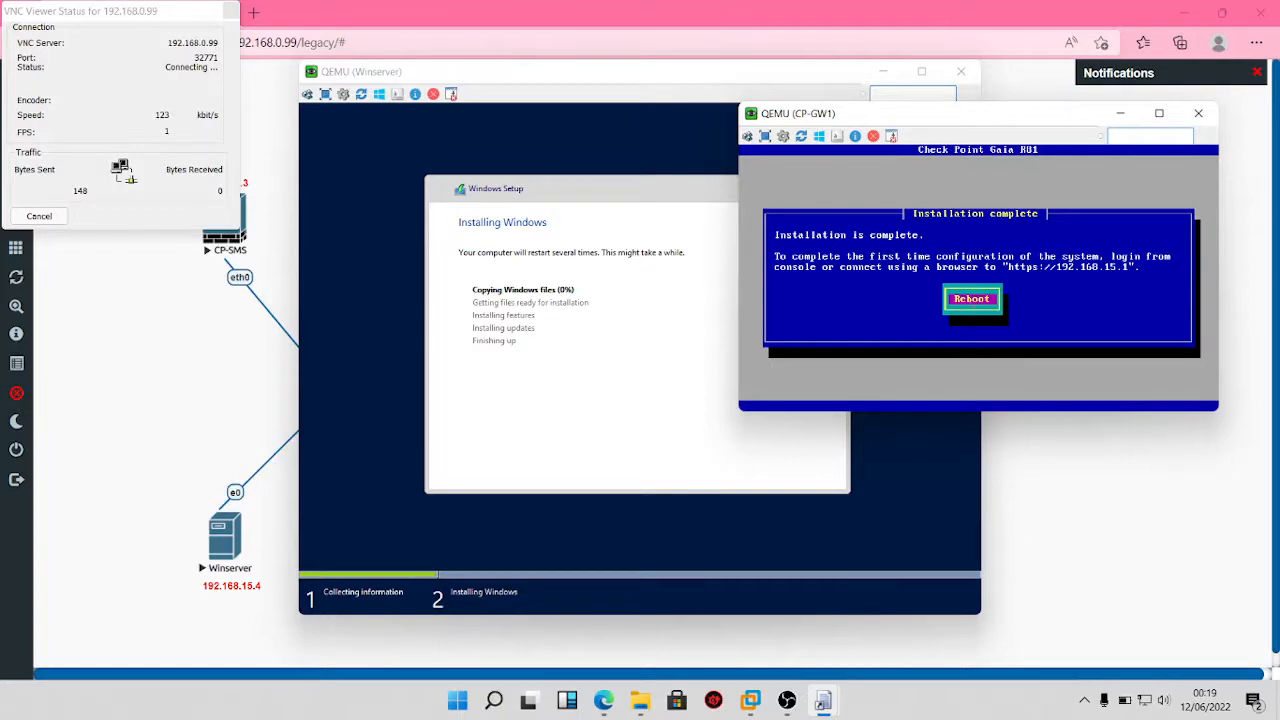
click(973, 305)
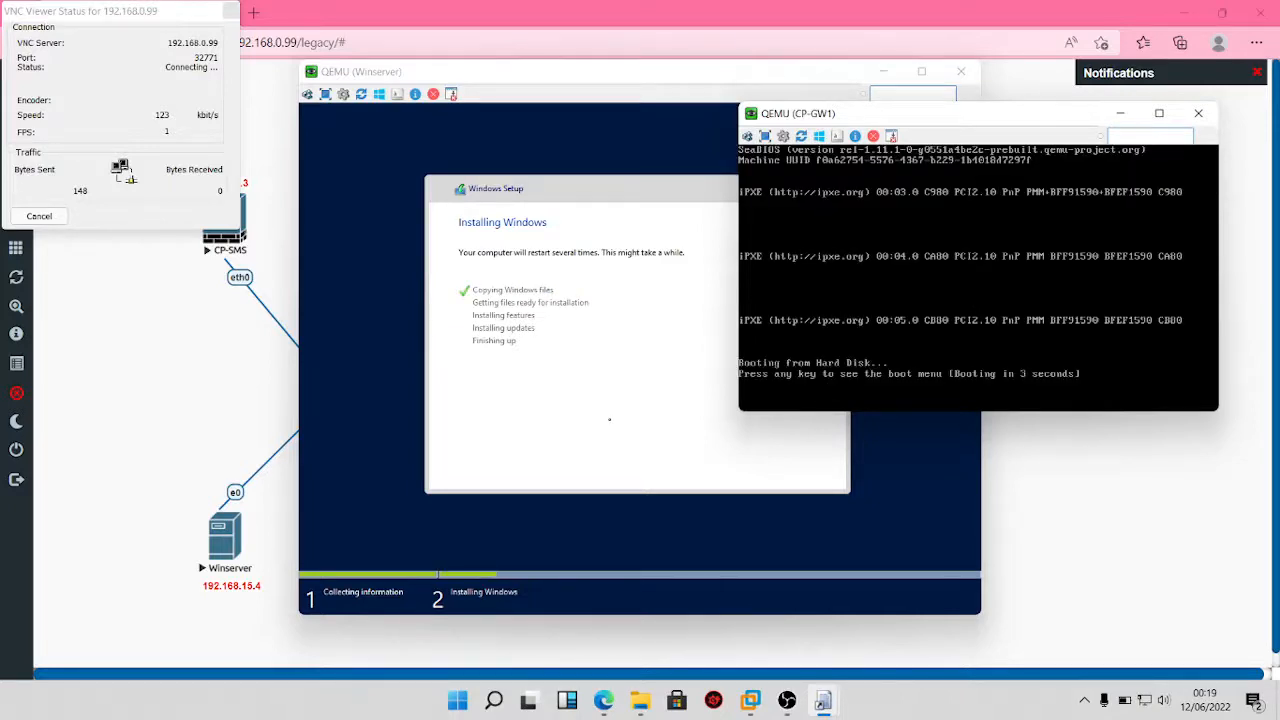
click(157, 344)
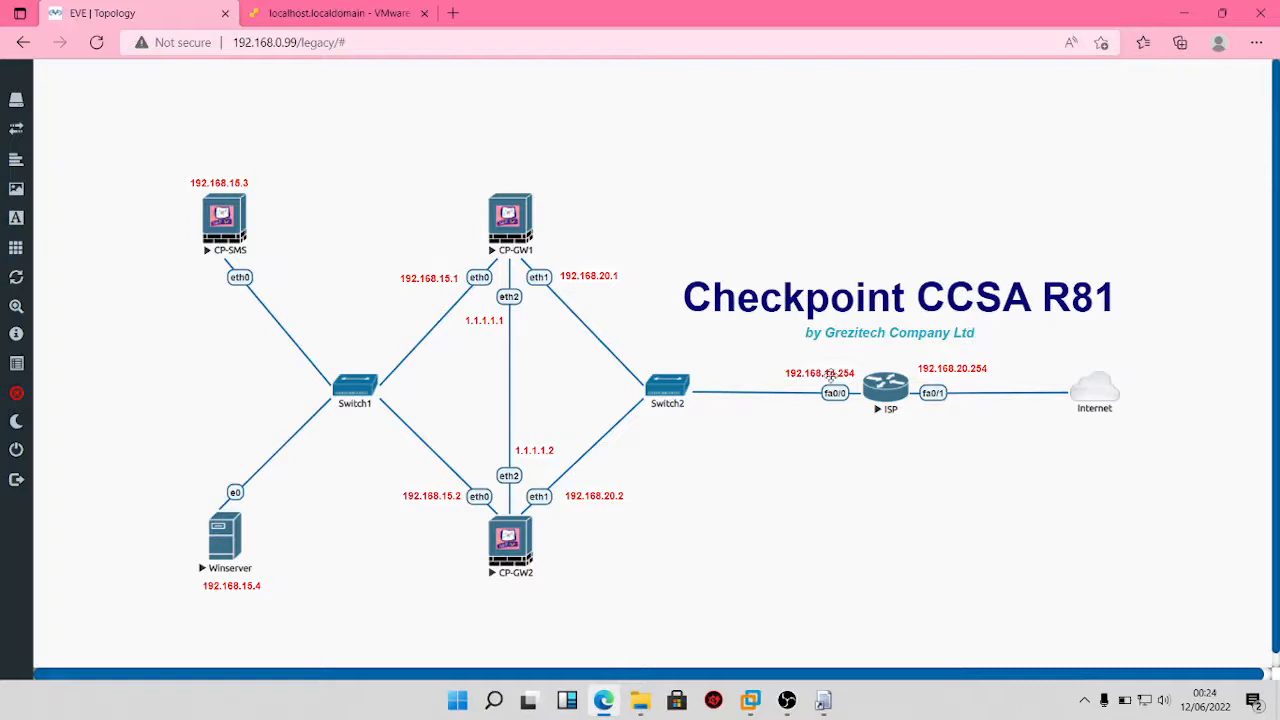
Step: Bring the QEMU (CP-GW1) console back to watch Gaia start after the reboot
mouse_move(824, 712)
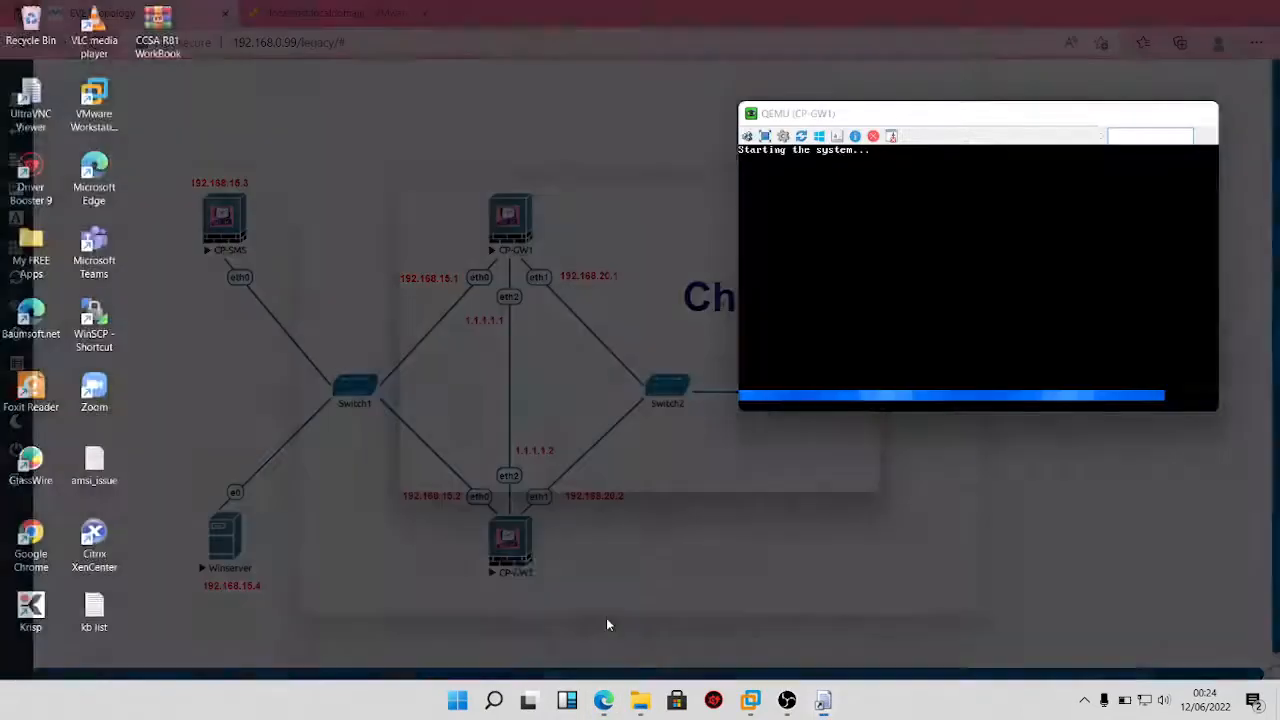
click(606, 618)
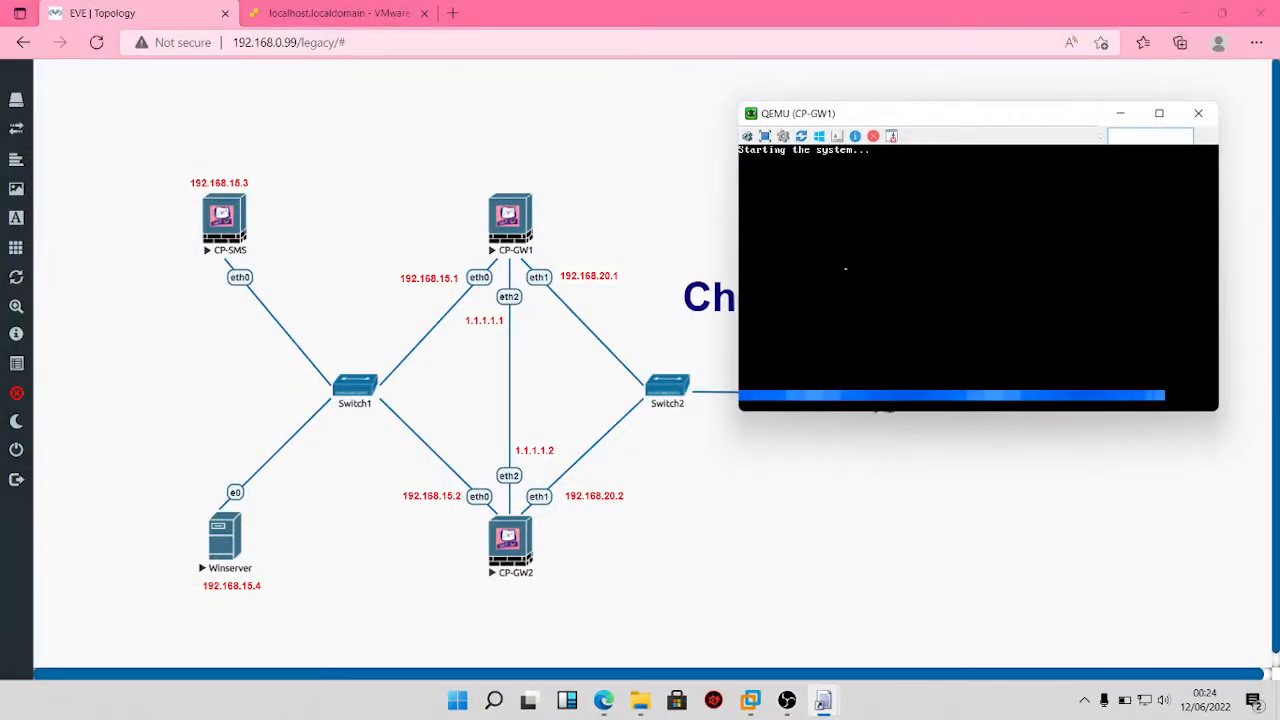